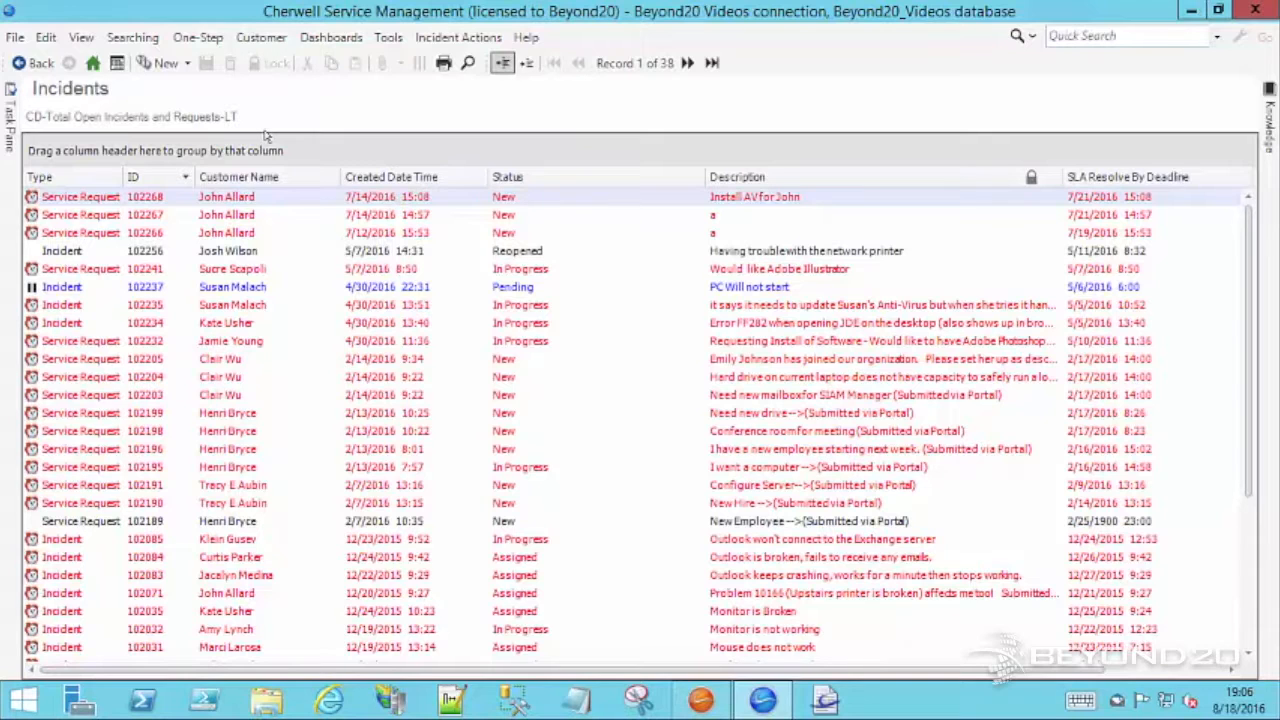
- Open the antivirus service request at the head of the incident list and clear its Short Description
{"action": "double_click", "coordinate": [385, 200]}
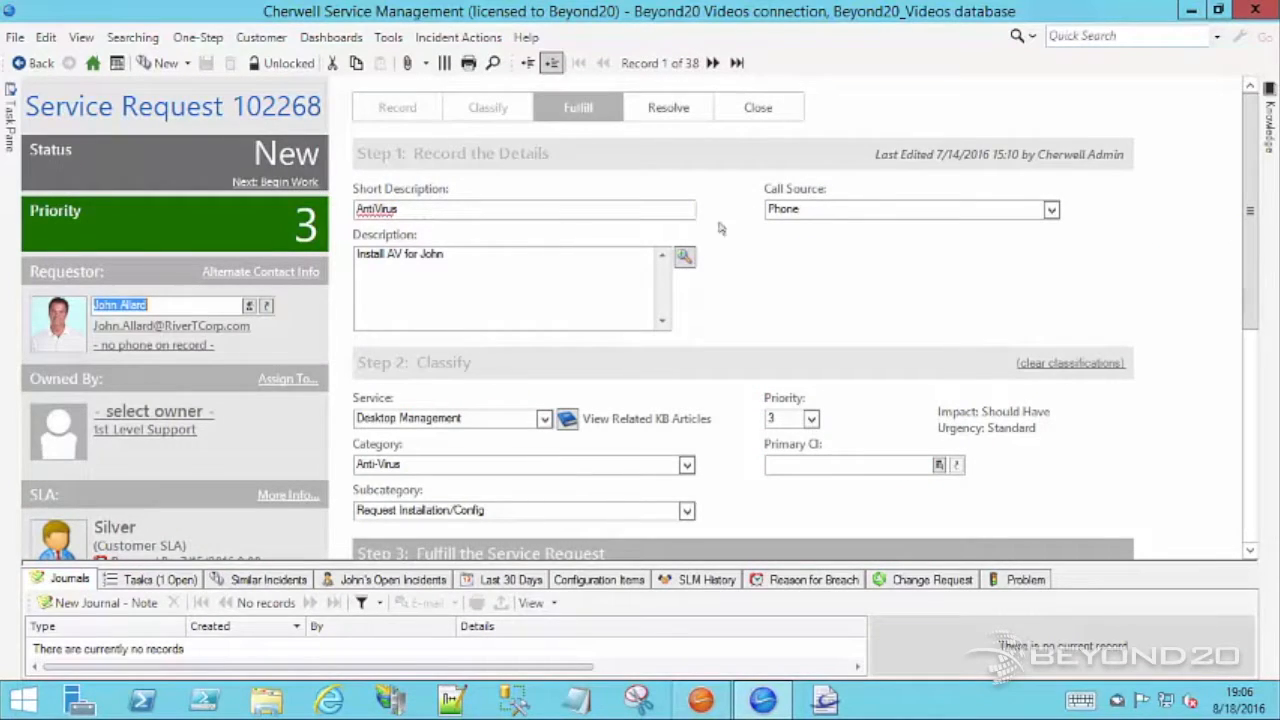
{"action": "left_click_drag", "start_coordinate": [448, 210], "coordinate": [340, 218]}
{"action": "key", "text": "Delete"}
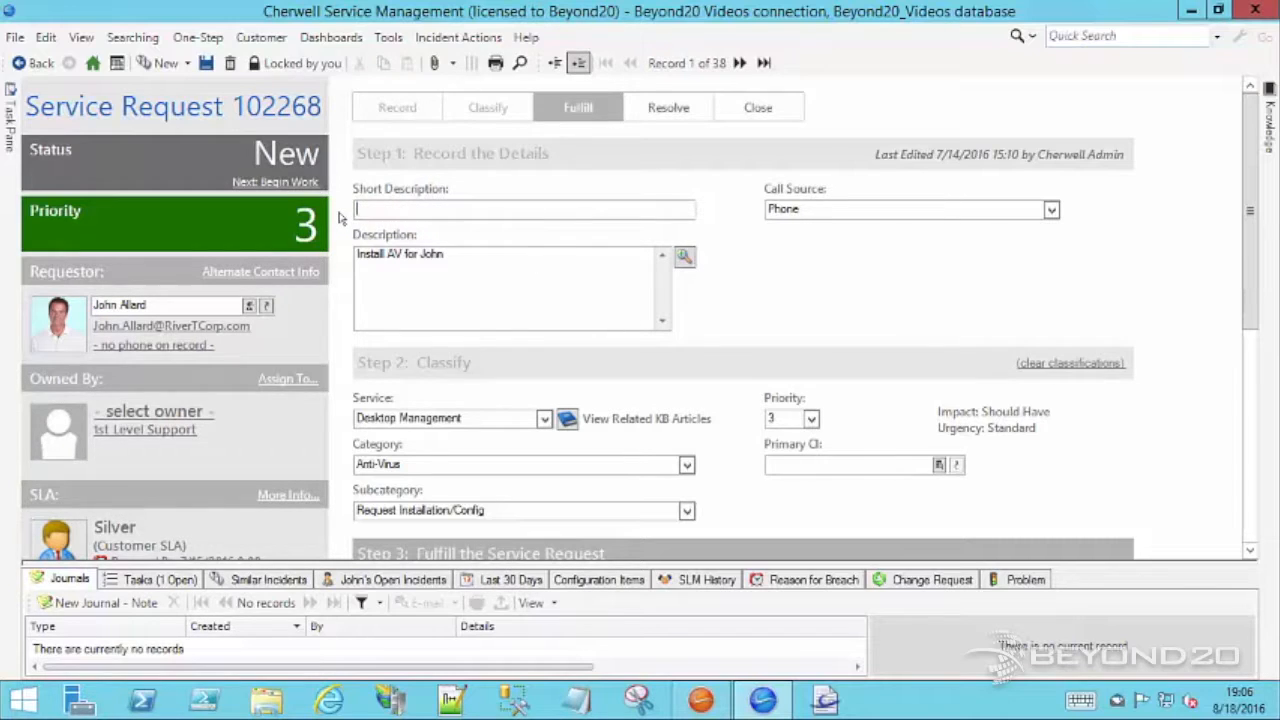
{"action": "left_click", "coordinate": [397, 298]}
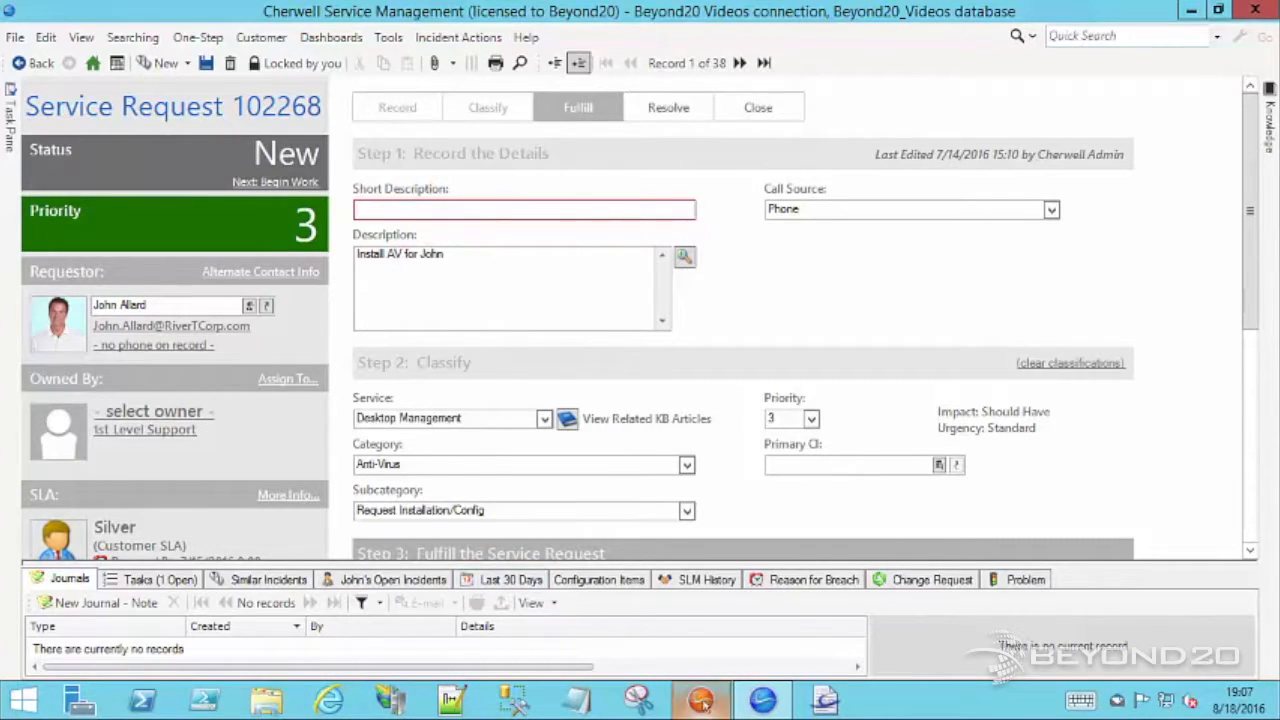
- Switch to Cherwell Administrator and examine the border color expression of the Short Description field on the Incident form, leaving it unedited
{"action": "mouse_move", "coordinate": [700, 700]}
{"action": "left_click", "coordinate": [680, 545]}
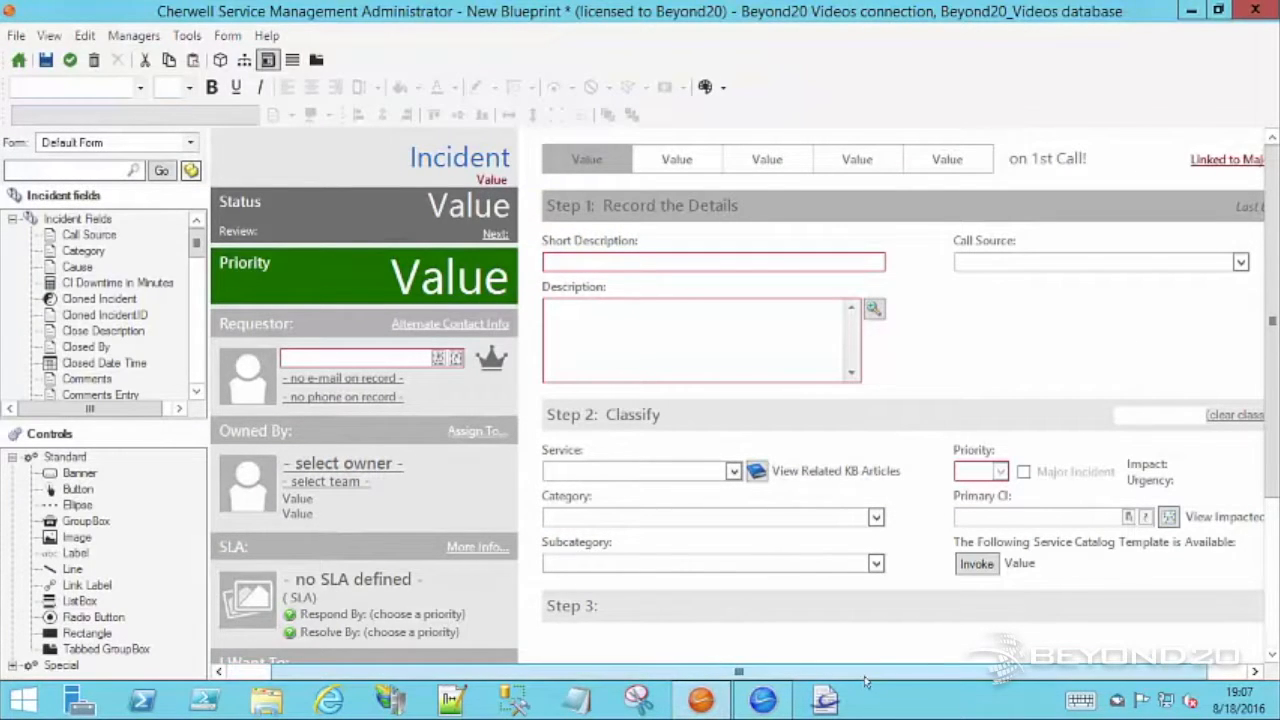
{"action": "left_click_drag", "start_coordinate": [866, 681], "coordinate": [890, 681]}
{"action": "left_click", "coordinate": [590, 263]}
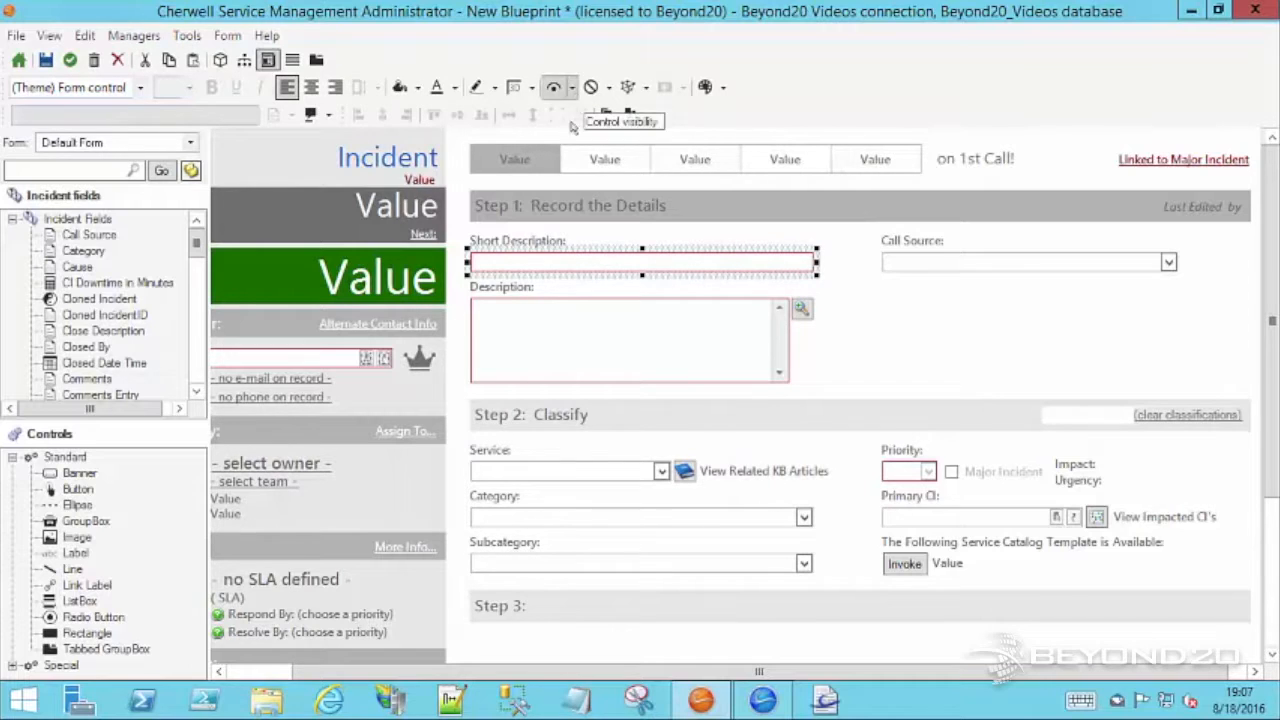
{"action": "mouse_move", "coordinate": [553, 270]}
{"action": "left_mouse_down"}
{"action": "mouse_move", "coordinate": [368, 174]}
{"action": "mouse_move", "coordinate": [553, 264]}
{"action": "left_mouse_up"}
{"action": "right_click", "coordinate": [553, 264]}
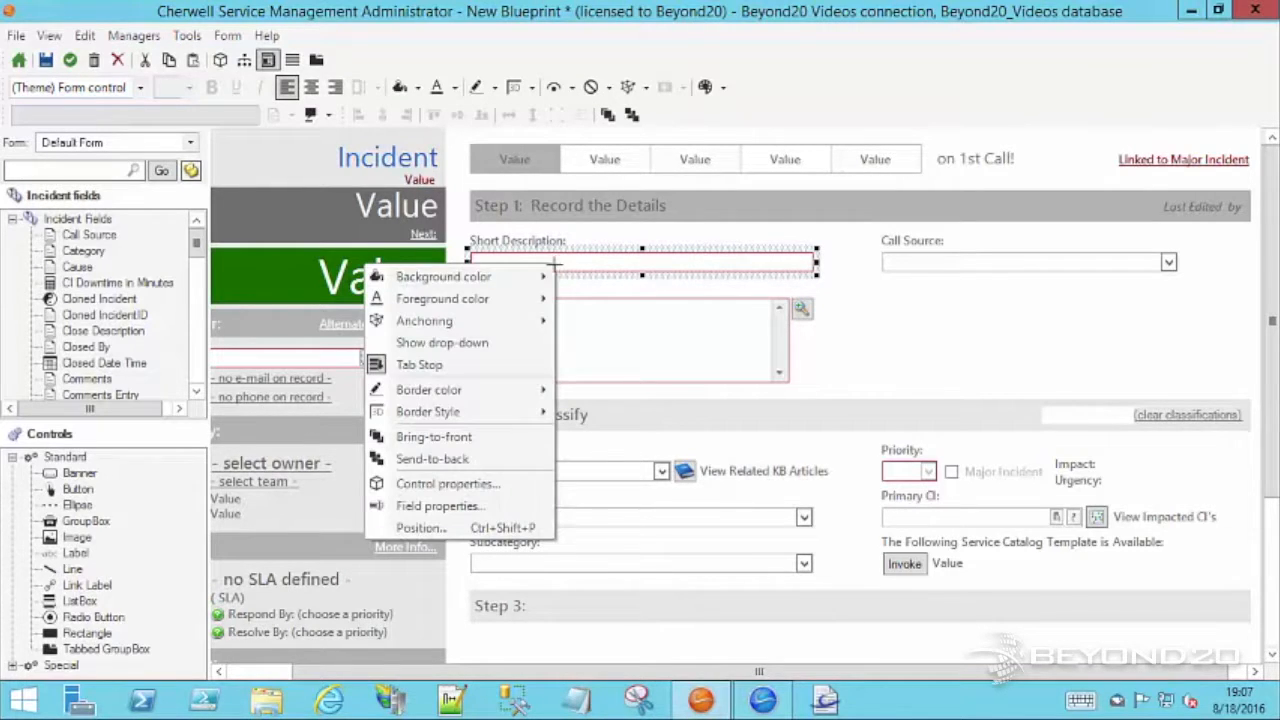
{"action": "mouse_move", "coordinate": [498, 297]}
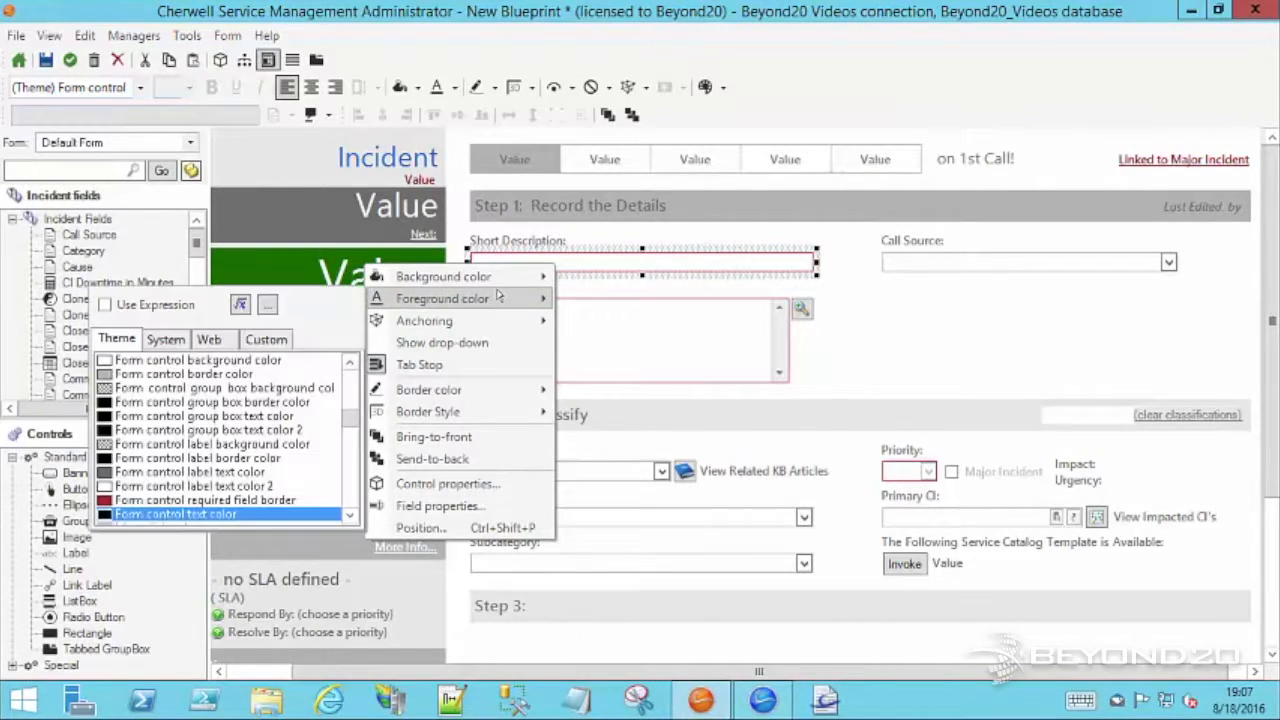
{"action": "mouse_move", "coordinate": [485, 394]}
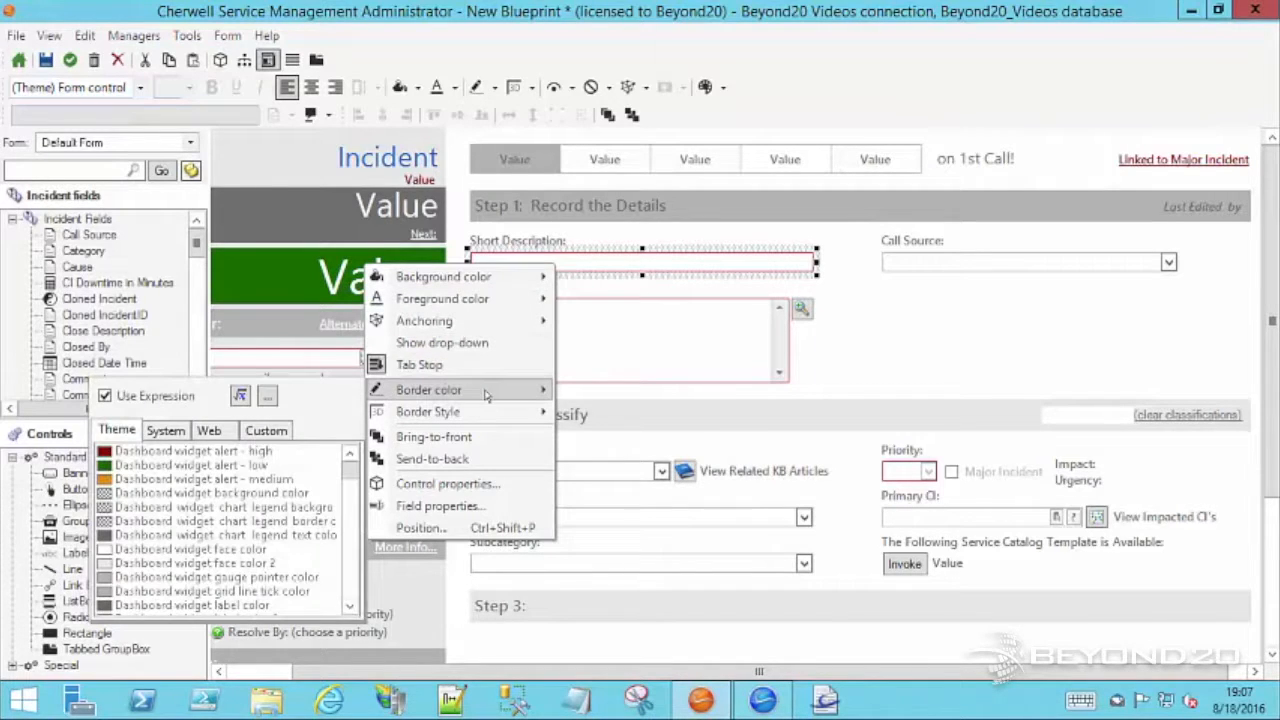
{"action": "left_click", "coordinate": [240, 396]}
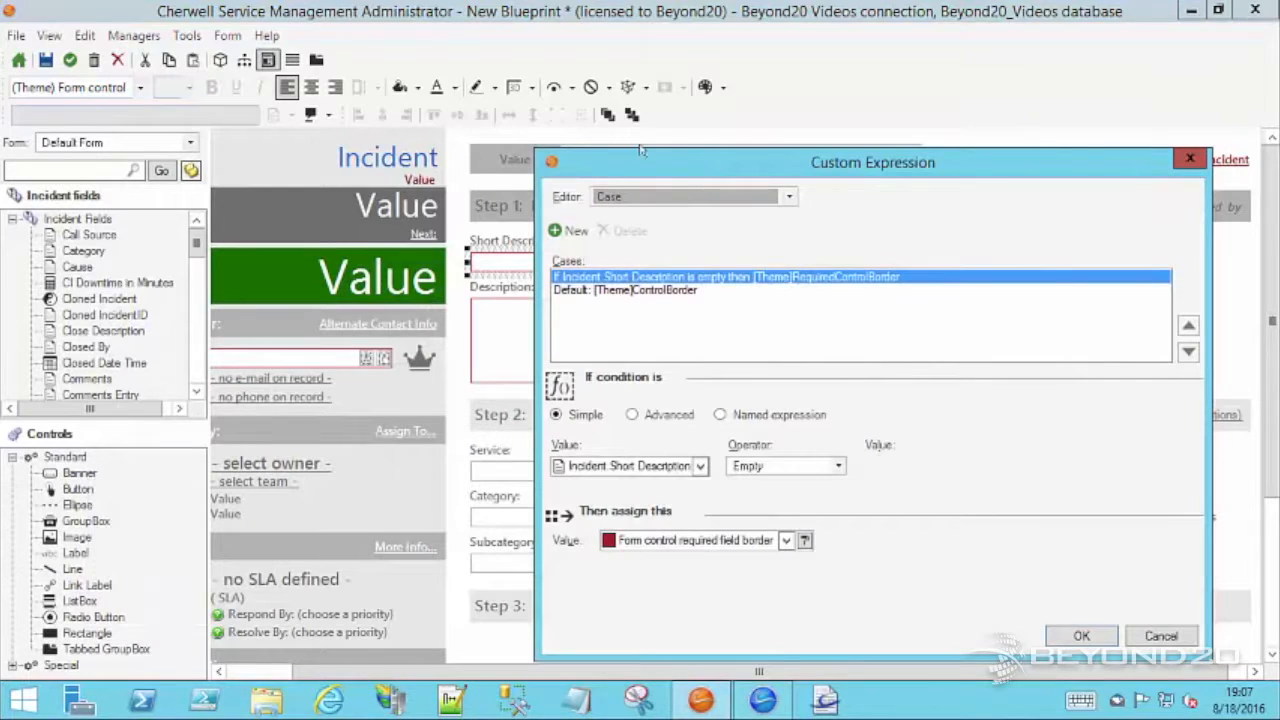
{"action": "left_click_drag", "start_coordinate": [705, 87], "coordinate": [599, 74]}
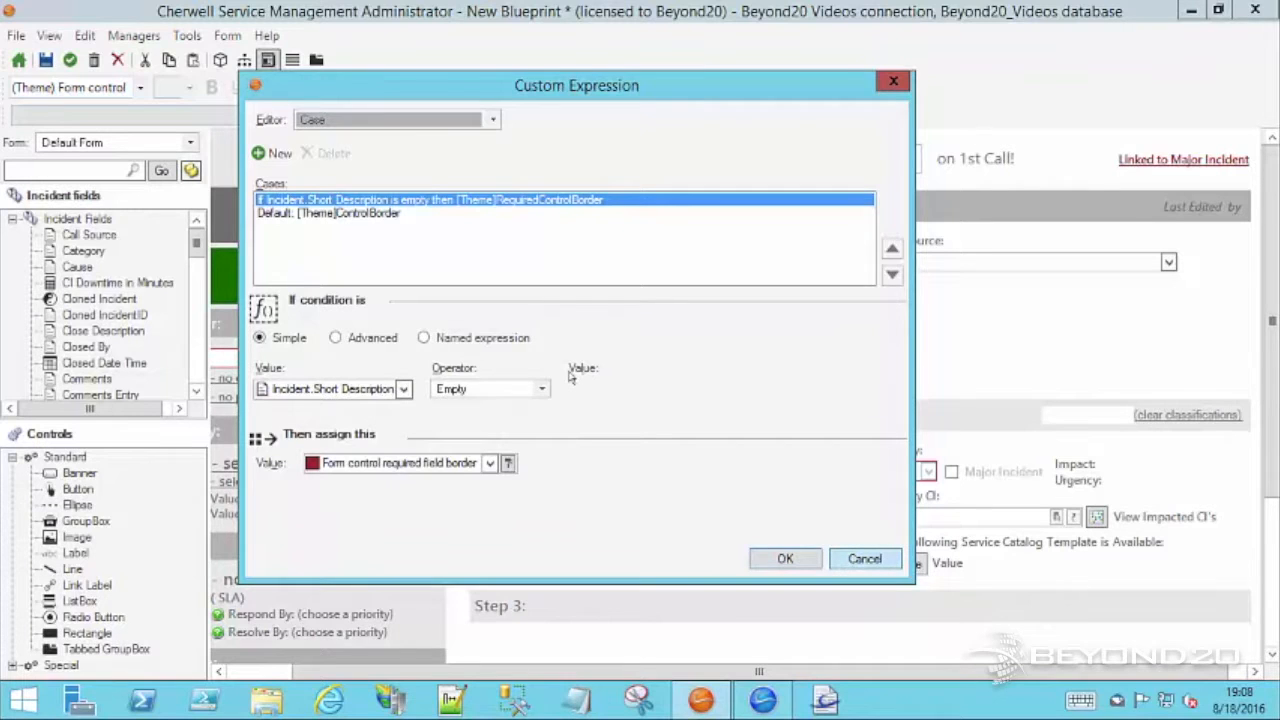
{"action": "left_click", "coordinate": [862, 559]}
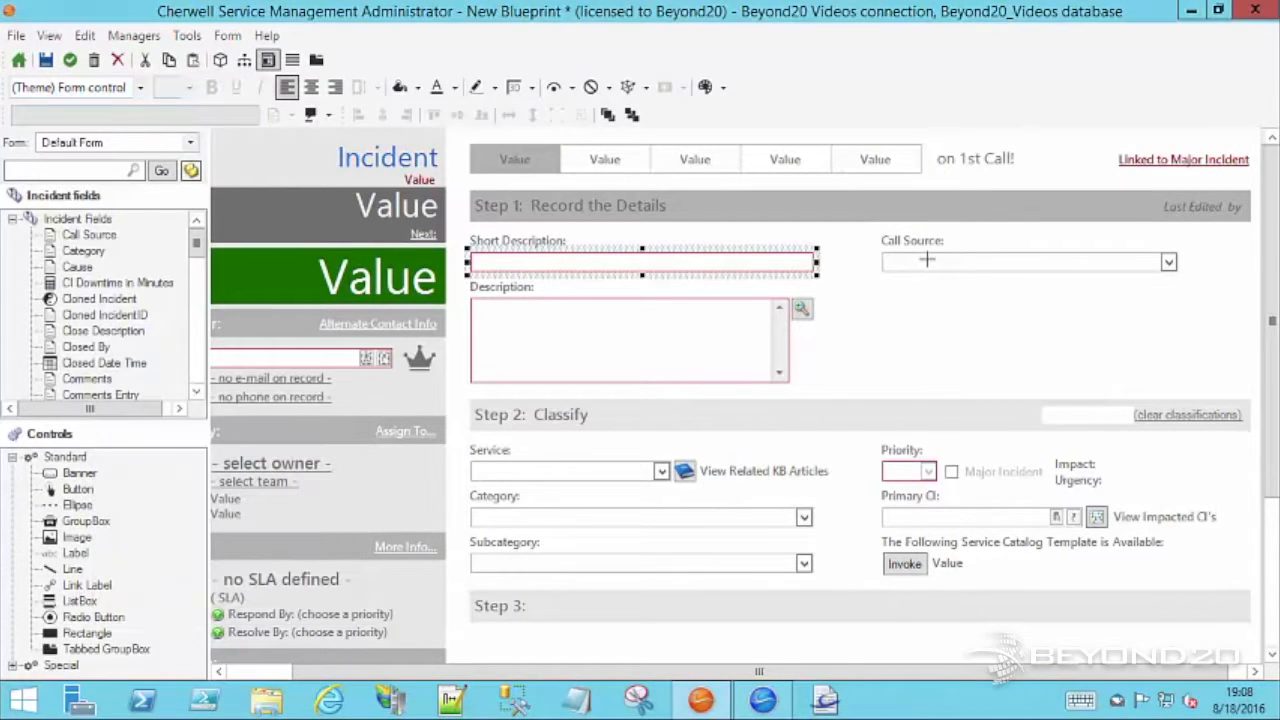
- Create a border color expression for the Call Source field with the condition Incident.Call Source equals Social Media
{"action": "left_click", "coordinate": [920, 263]}
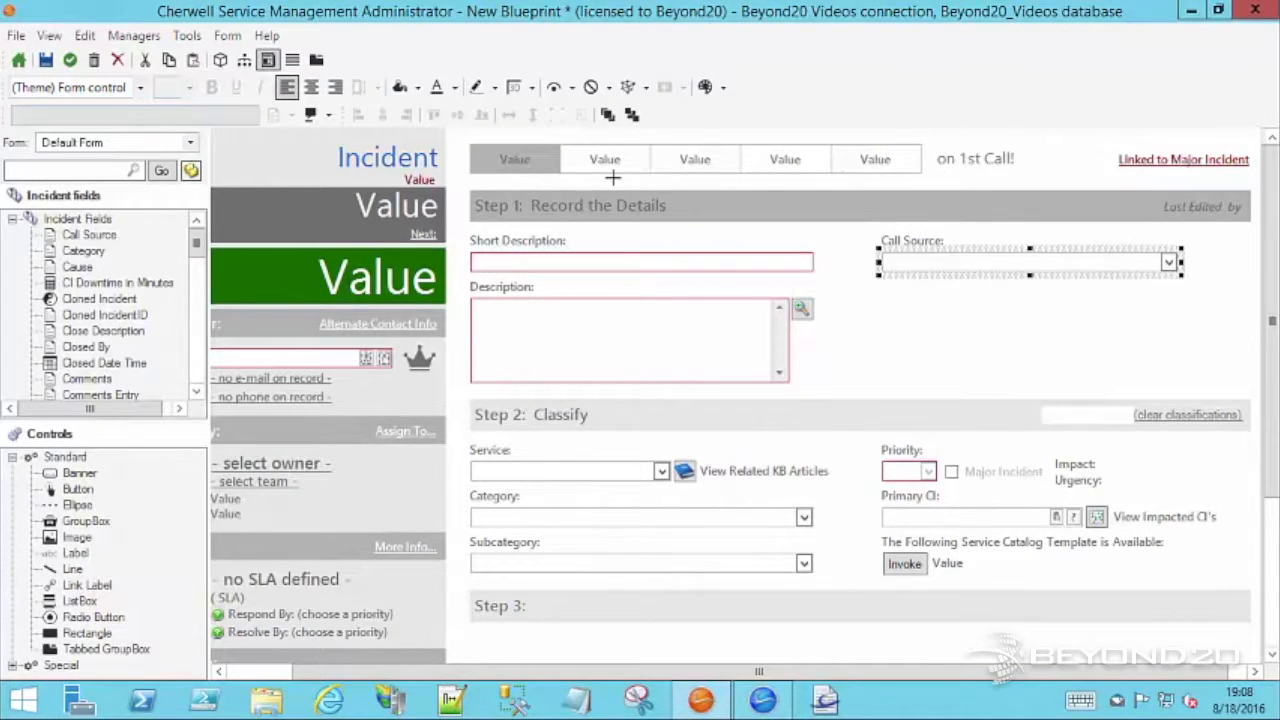
{"action": "right_click", "coordinate": [905, 264]}
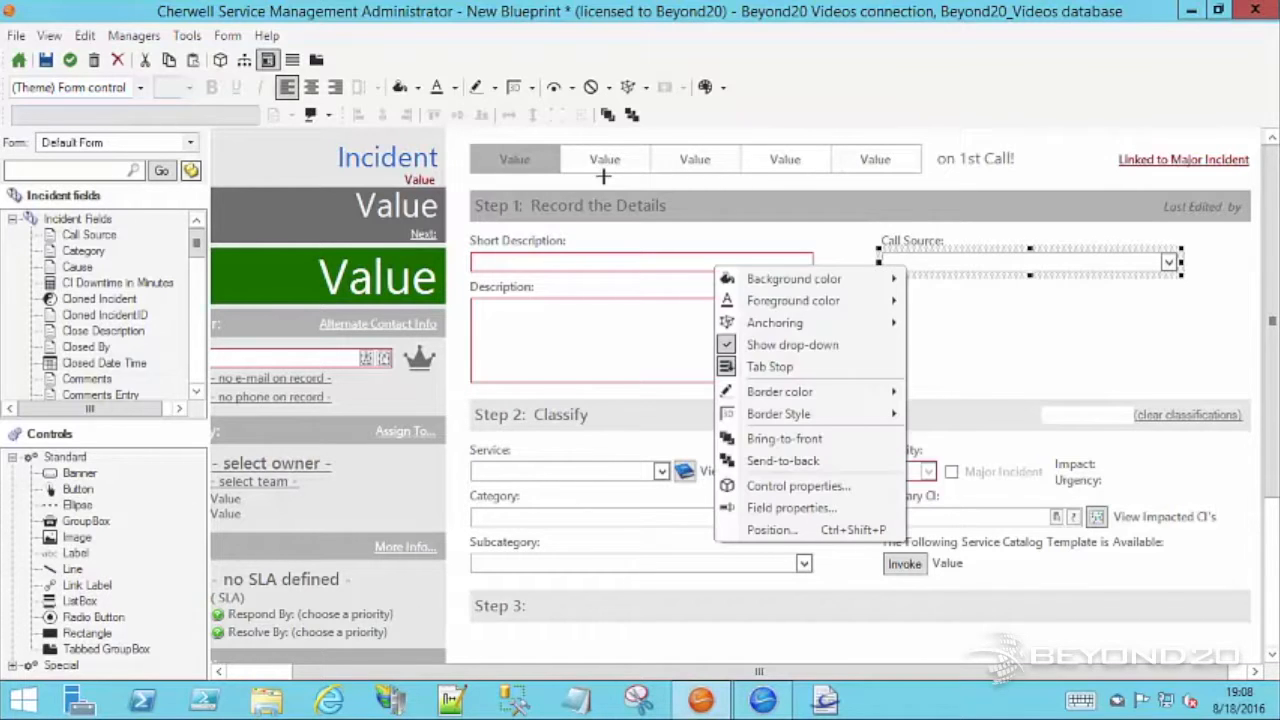
{"action": "mouse_move", "coordinate": [800, 402]}
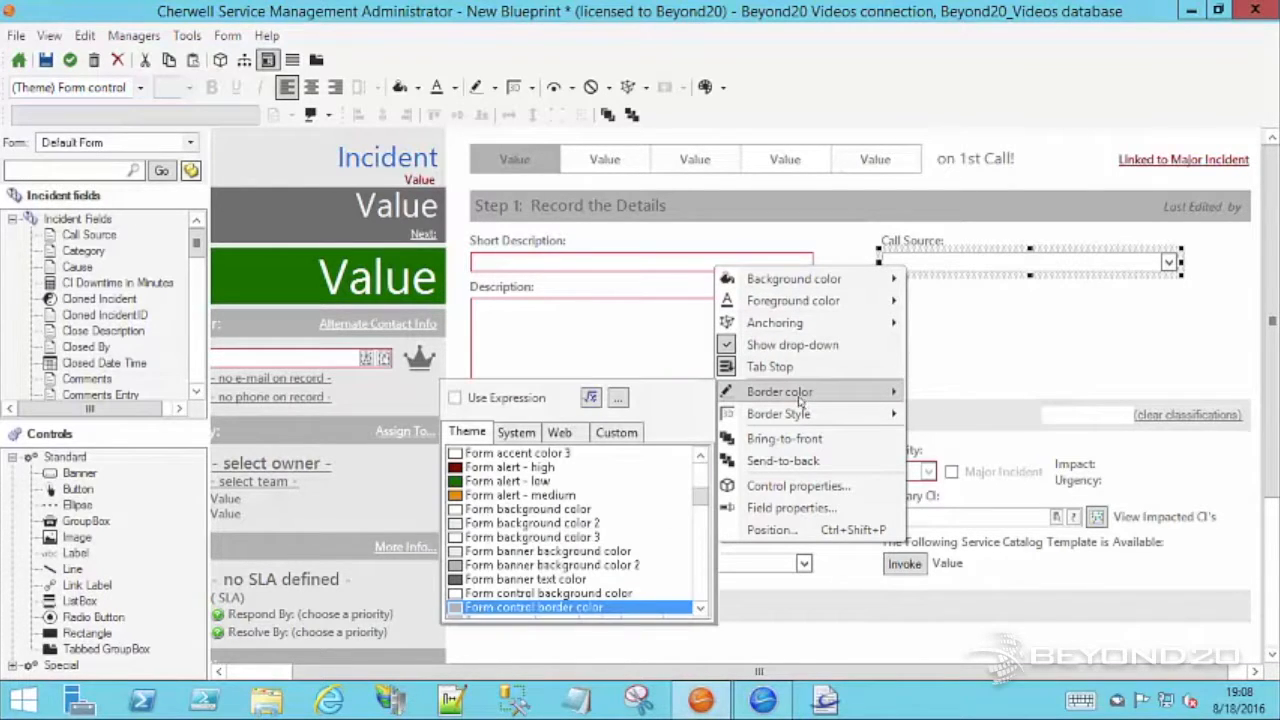
{"action": "left_click", "coordinate": [590, 397]}
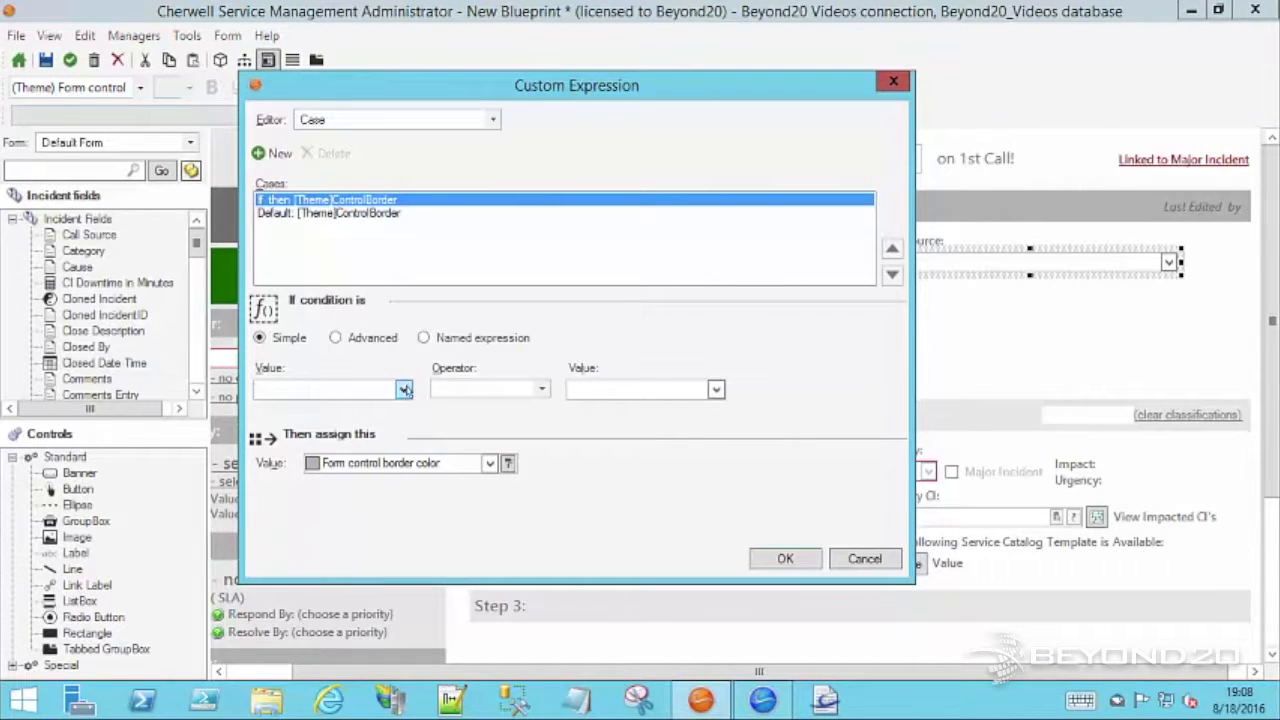
{"action": "left_click", "coordinate": [404, 389]}
{"action": "scroll", "coordinate": [333, 450], "scroll_direction": "down", "scroll_amount": 2}
{"action": "scroll", "coordinate": [291, 508], "scroll_direction": "up", "scroll_amount": 5}
{"action": "left_click", "coordinate": [266, 389]}
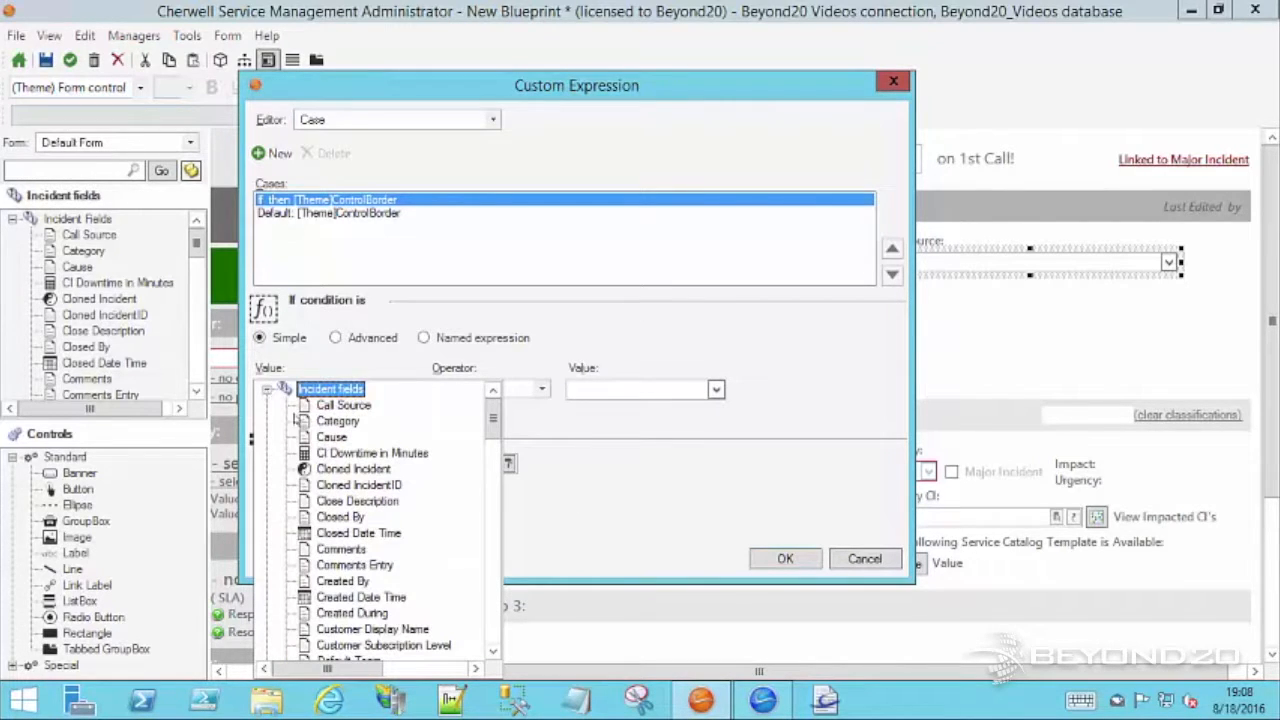
{"action": "left_click", "coordinate": [343, 405]}
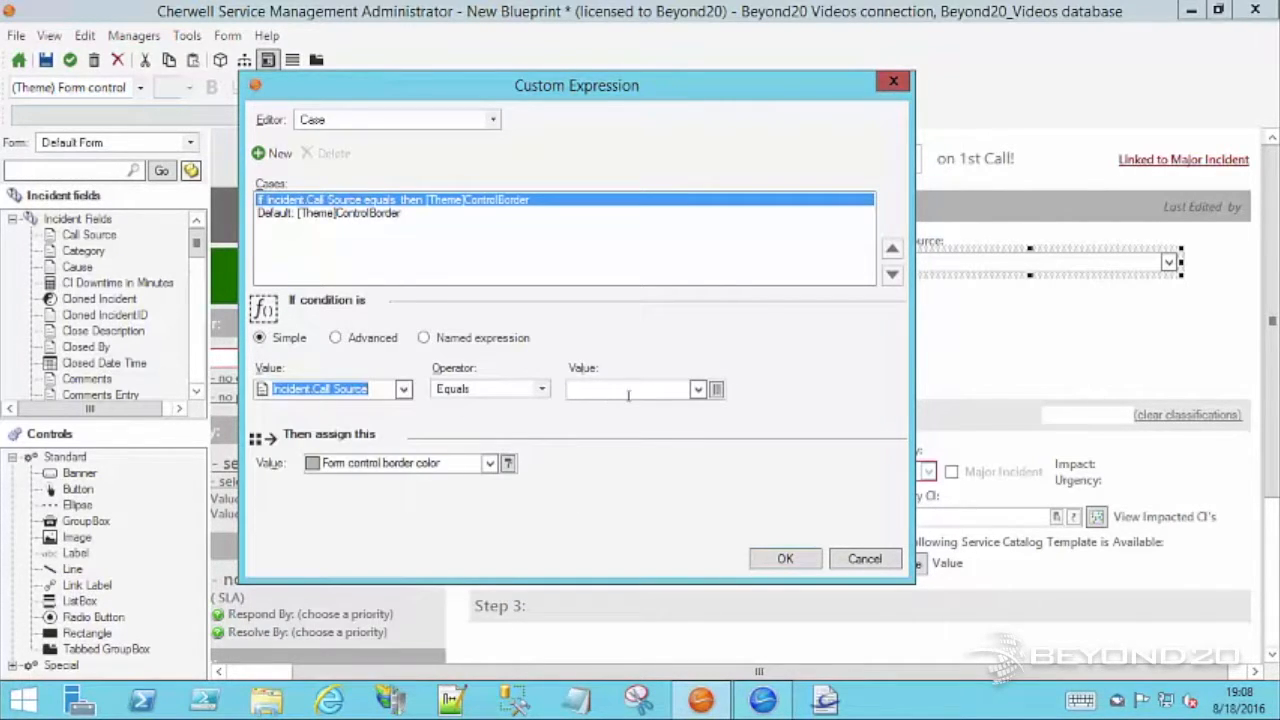
{"action": "left_click", "coordinate": [697, 389]}
{"action": "left_click", "coordinate": [650, 502]}
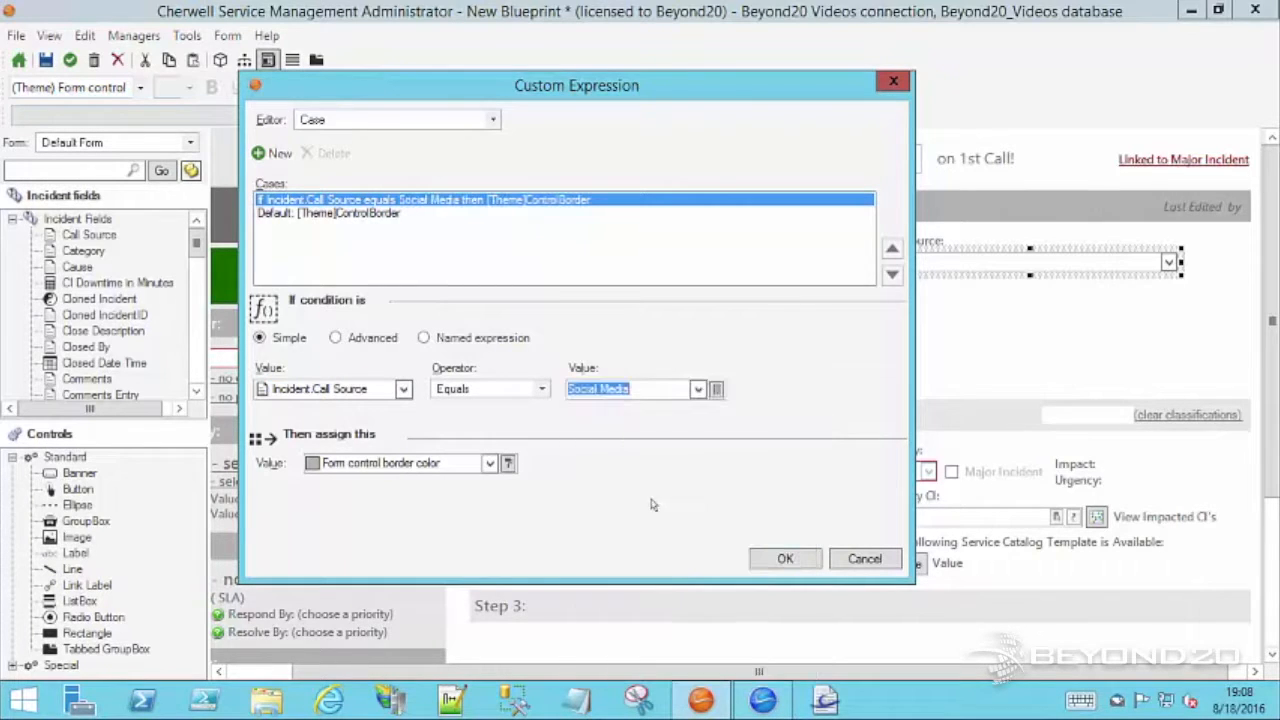
- Assign the web color LightGreen to the Social Media case
{"action": "left_click", "coordinate": [508, 464]}
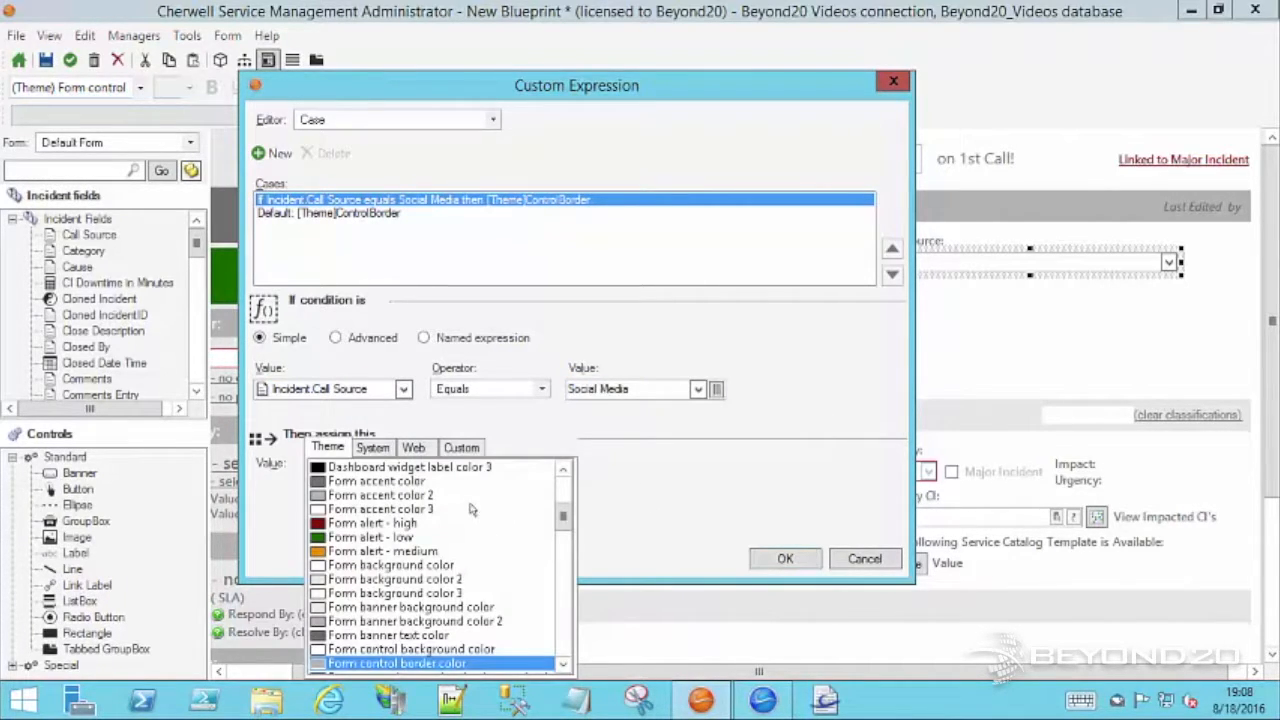
{"action": "left_click", "coordinate": [421, 447]}
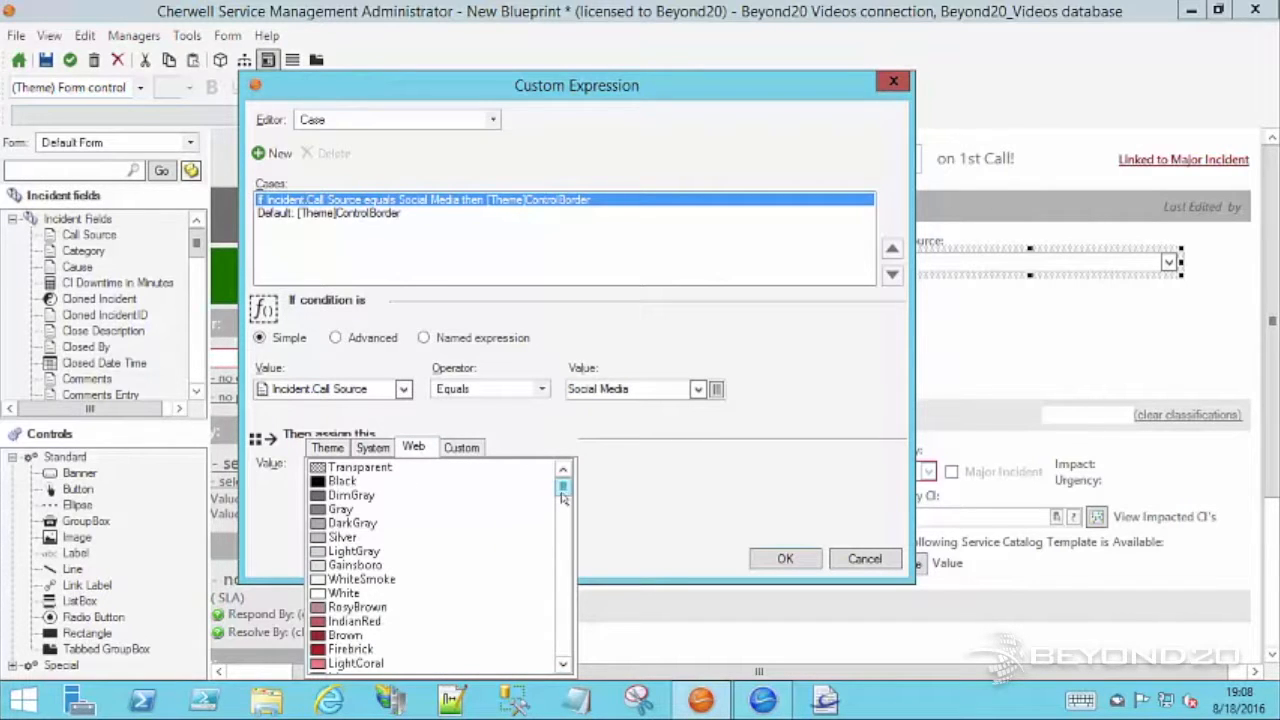
{"action": "left_click_drag", "start_coordinate": [563, 500], "coordinate": [563, 562]}
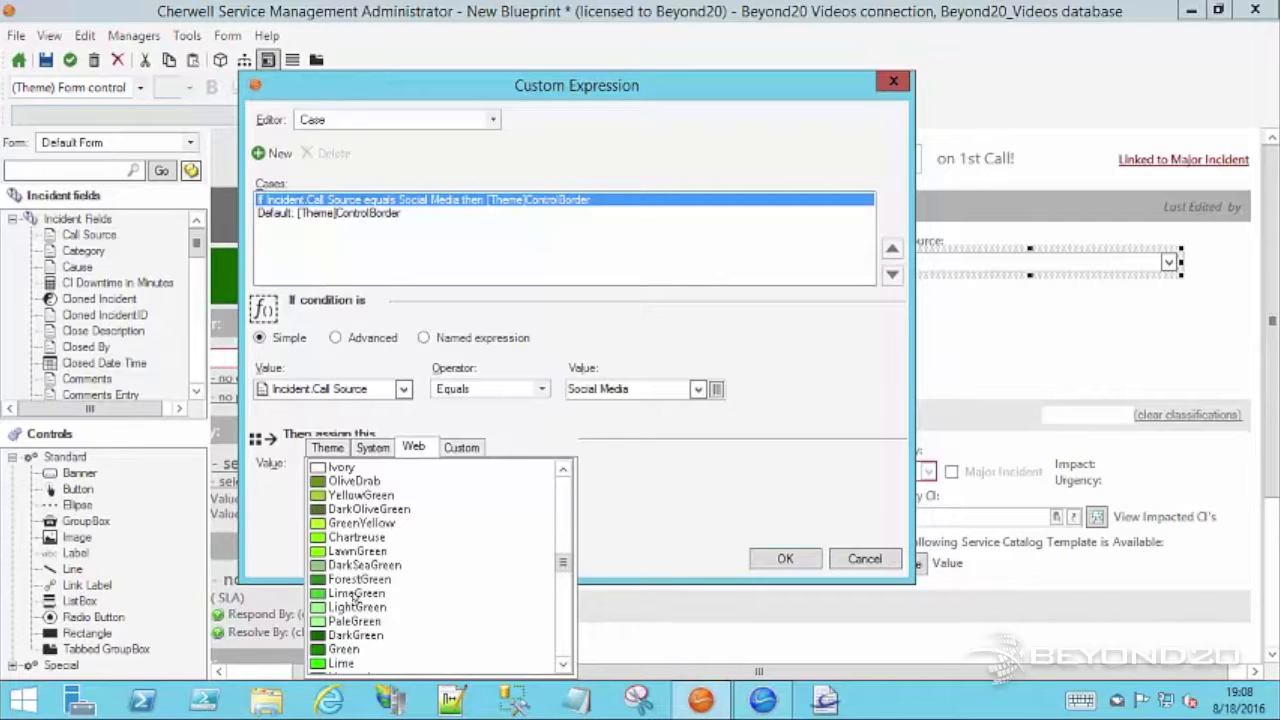
{"action": "left_click", "coordinate": [358, 608]}
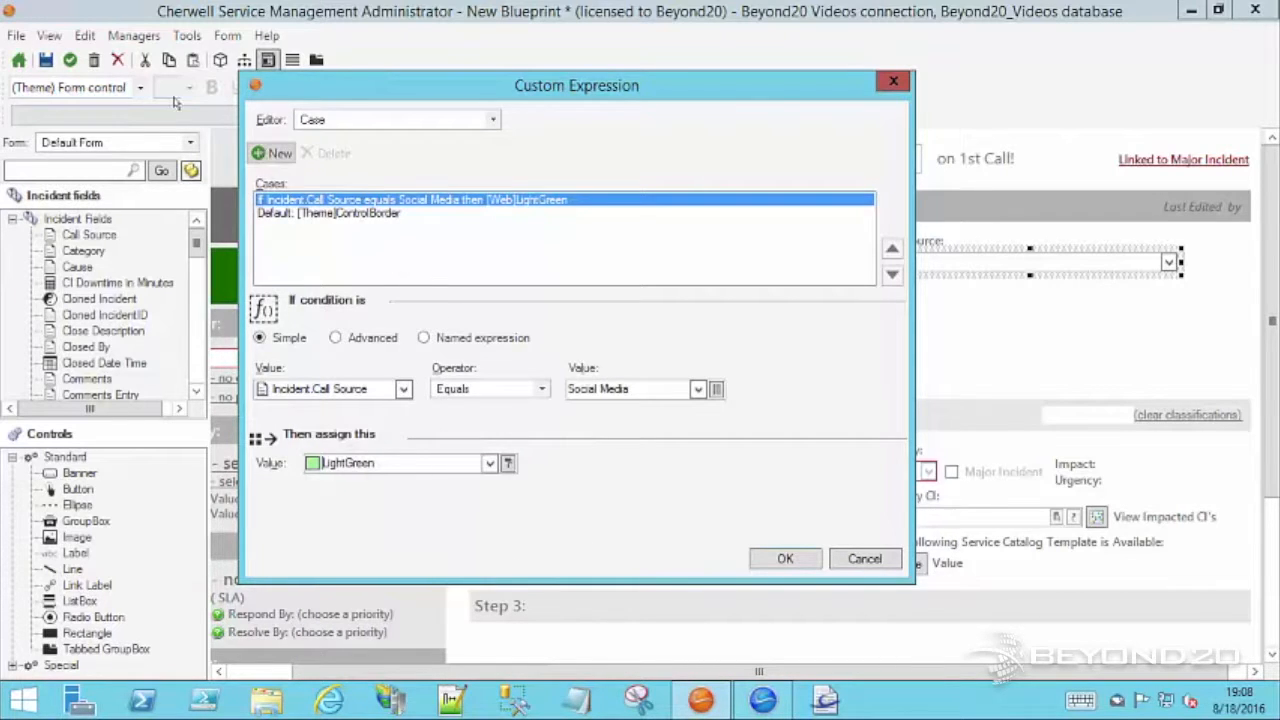
- Add a second case to the expression with the condition Incident.Call Source equals Social Media
{"action": "left_click", "coordinate": [264, 155]}
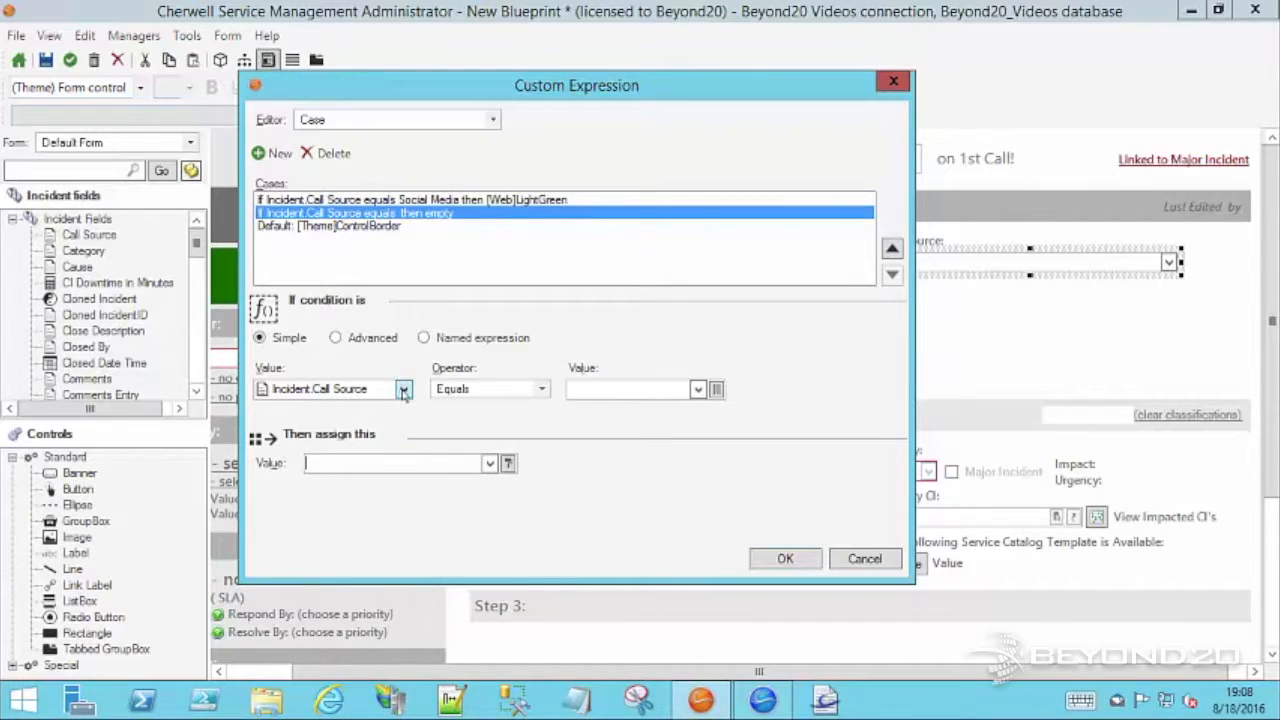
{"action": "left_click", "coordinate": [660, 389]}
{"action": "left_click", "coordinate": [349, 333]}
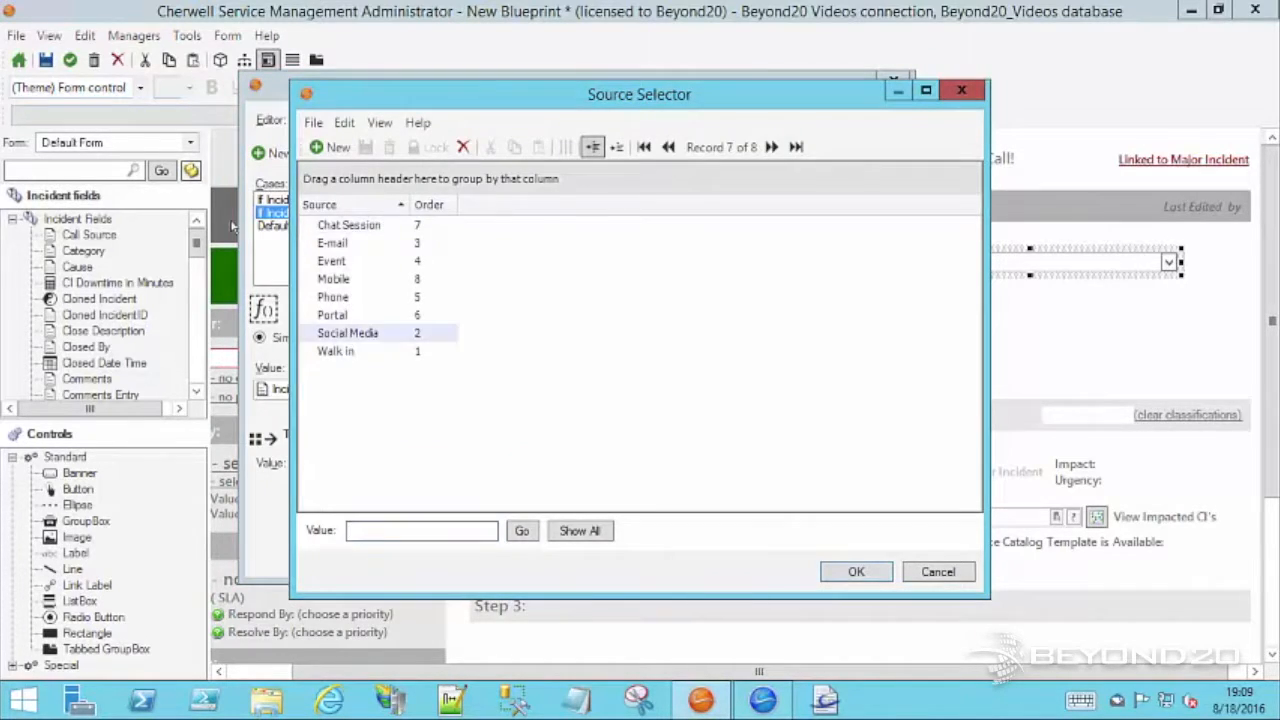
{"action": "double_click", "coordinate": [349, 333]}
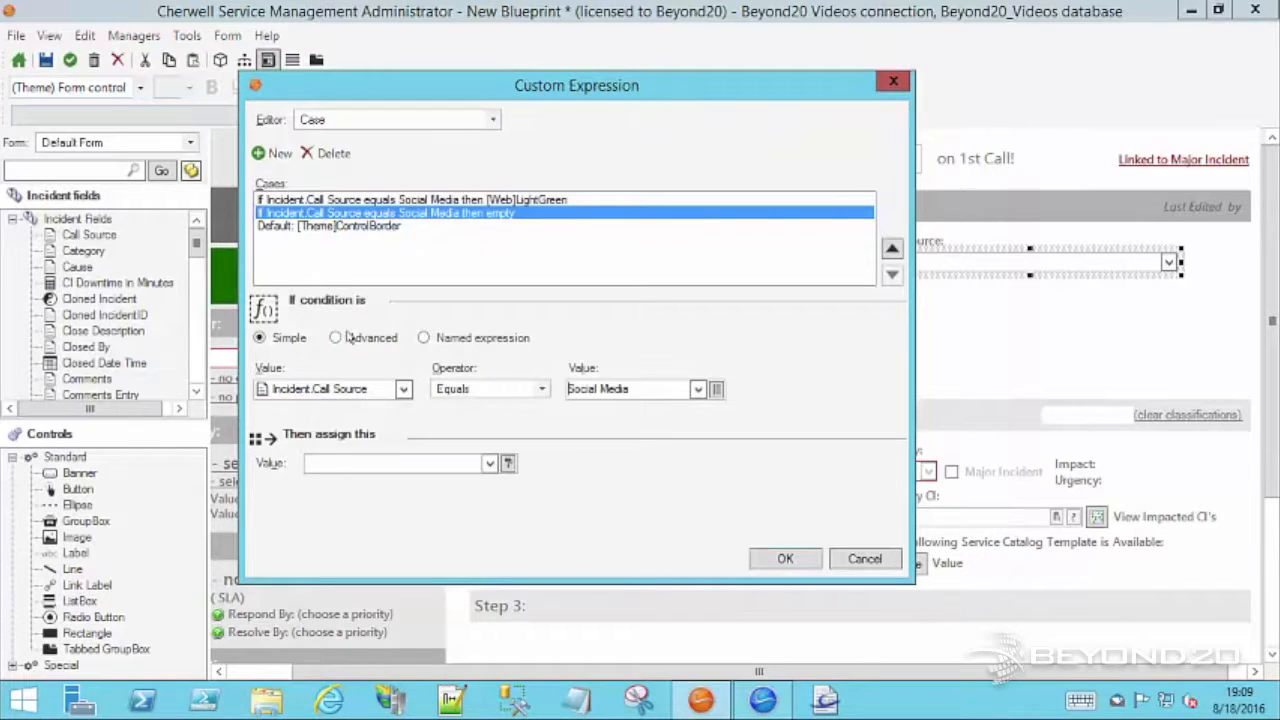
- Assign the web color Cyan to the second case and accept the custom expression
{"action": "left_click", "coordinate": [507, 465]}
{"action": "left_click_drag", "start_coordinate": [565, 499], "coordinate": [572, 506]}
{"action": "left_click", "coordinate": [419, 448]}
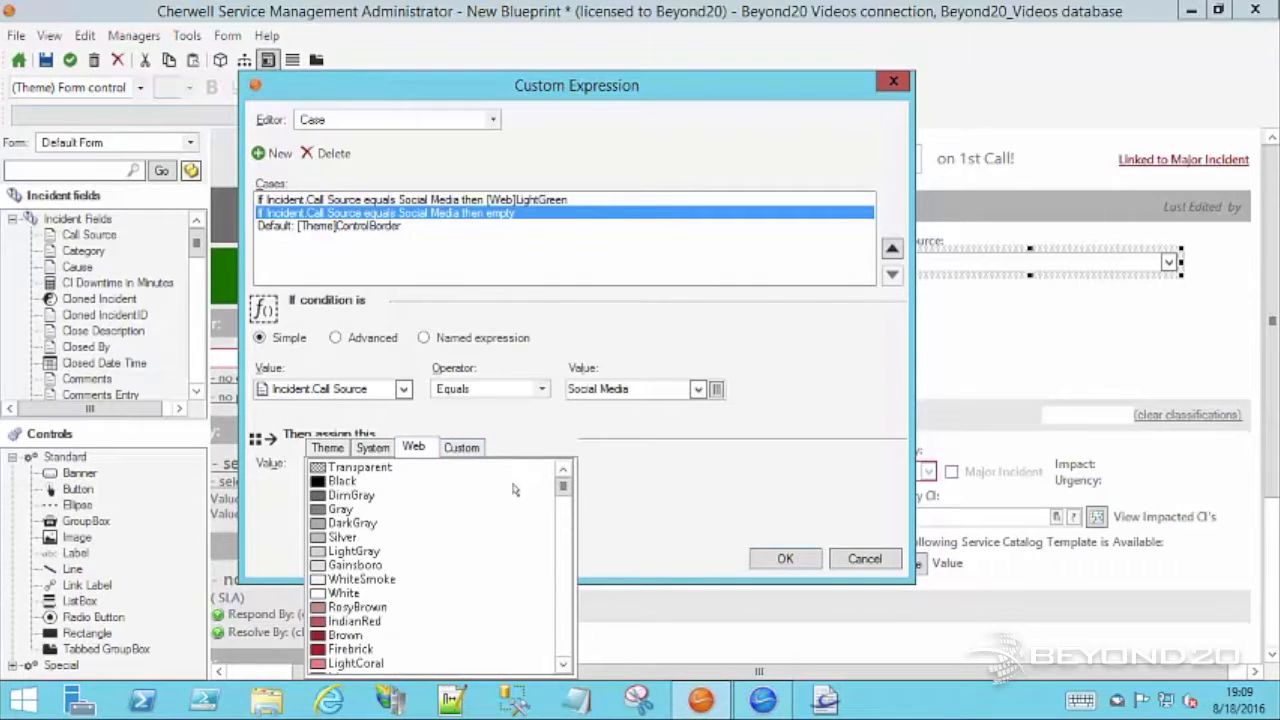
{"action": "left_click_drag", "start_coordinate": [562, 487], "coordinate": [340, 610]}
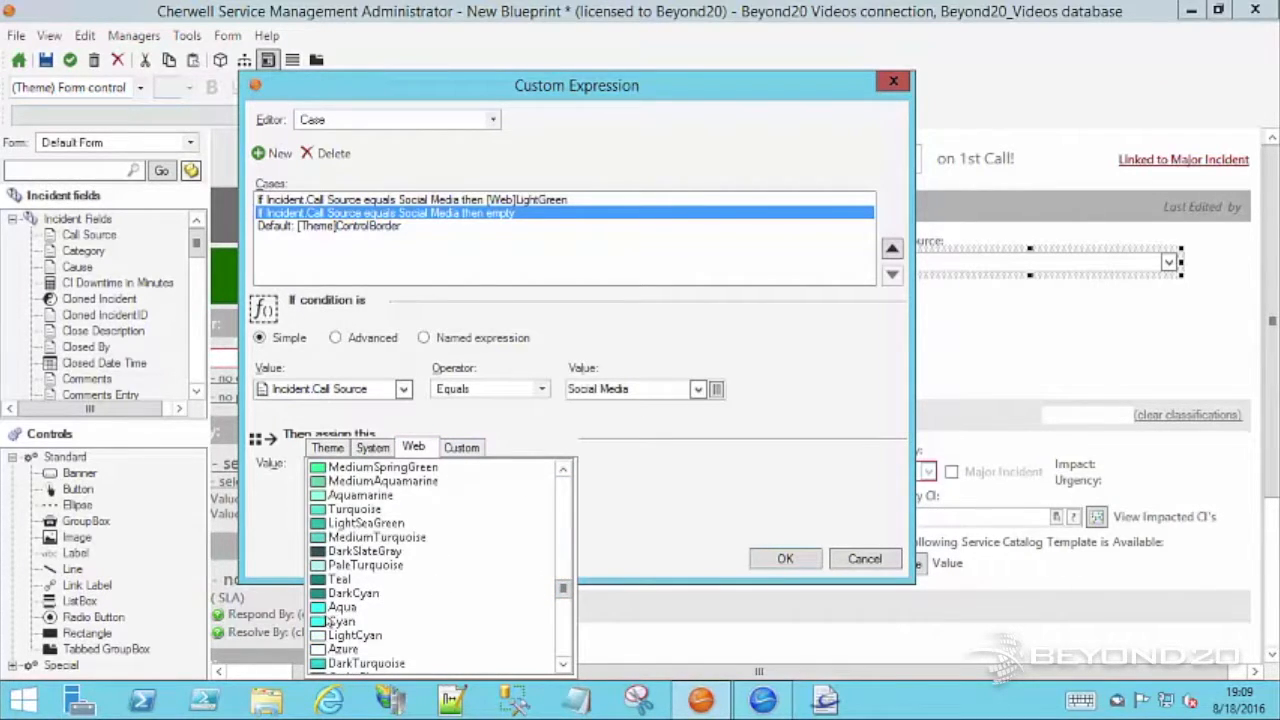
{"action": "left_click", "coordinate": [330, 621]}
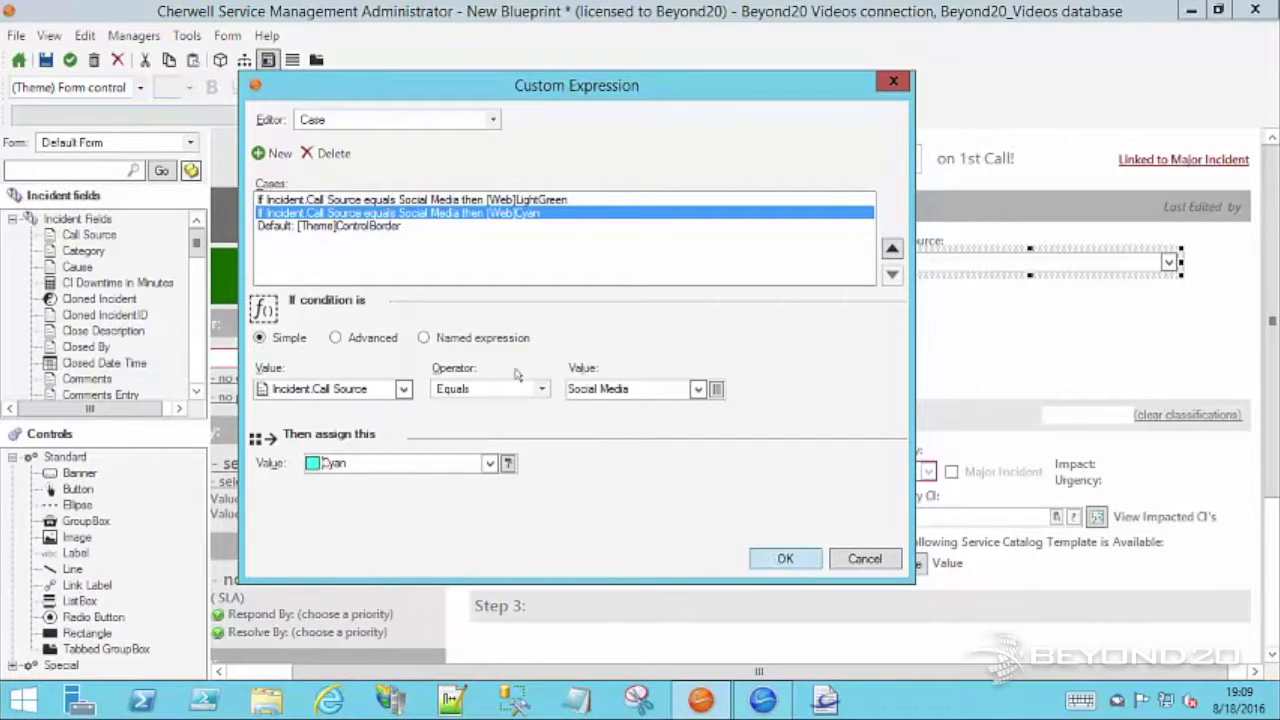
{"action": "left_click", "coordinate": [785, 559]}
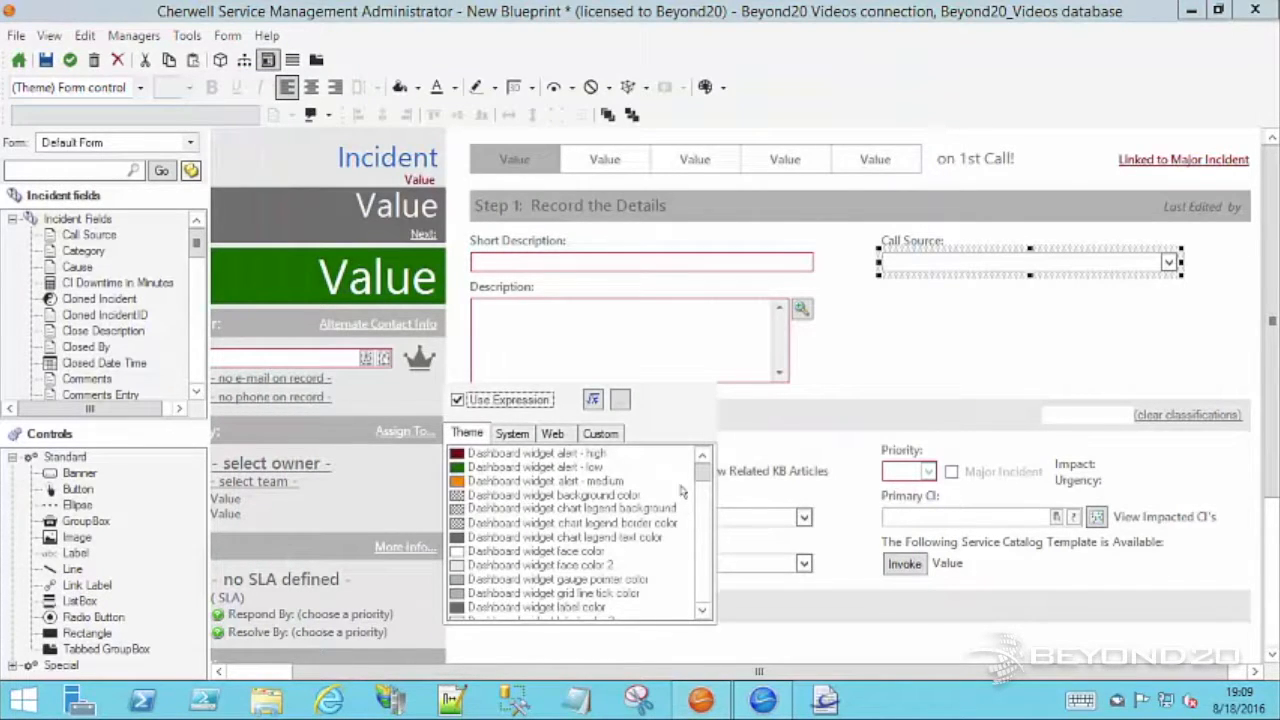
- Save the Blueprint as border colors, return to the object manager, and scan and publish the Blueprint
{"action": "left_click", "coordinate": [43, 62]}
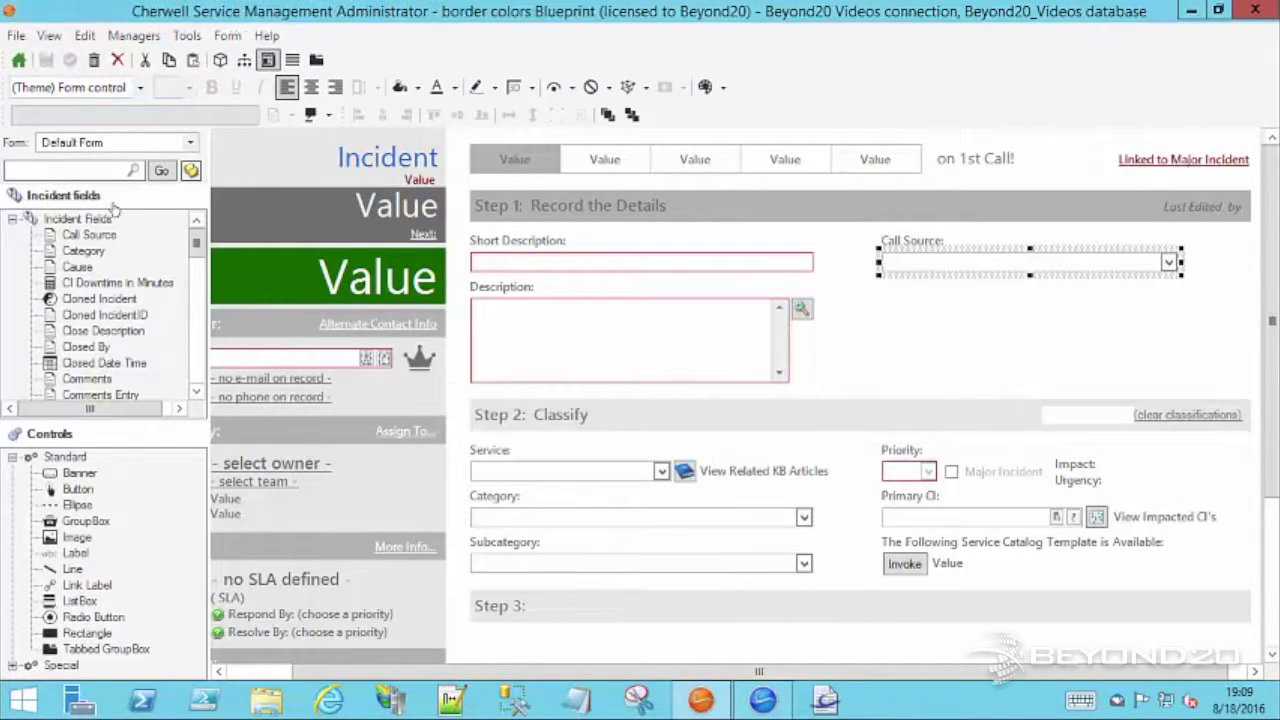
{"action": "left_click", "coordinate": [18, 61]}
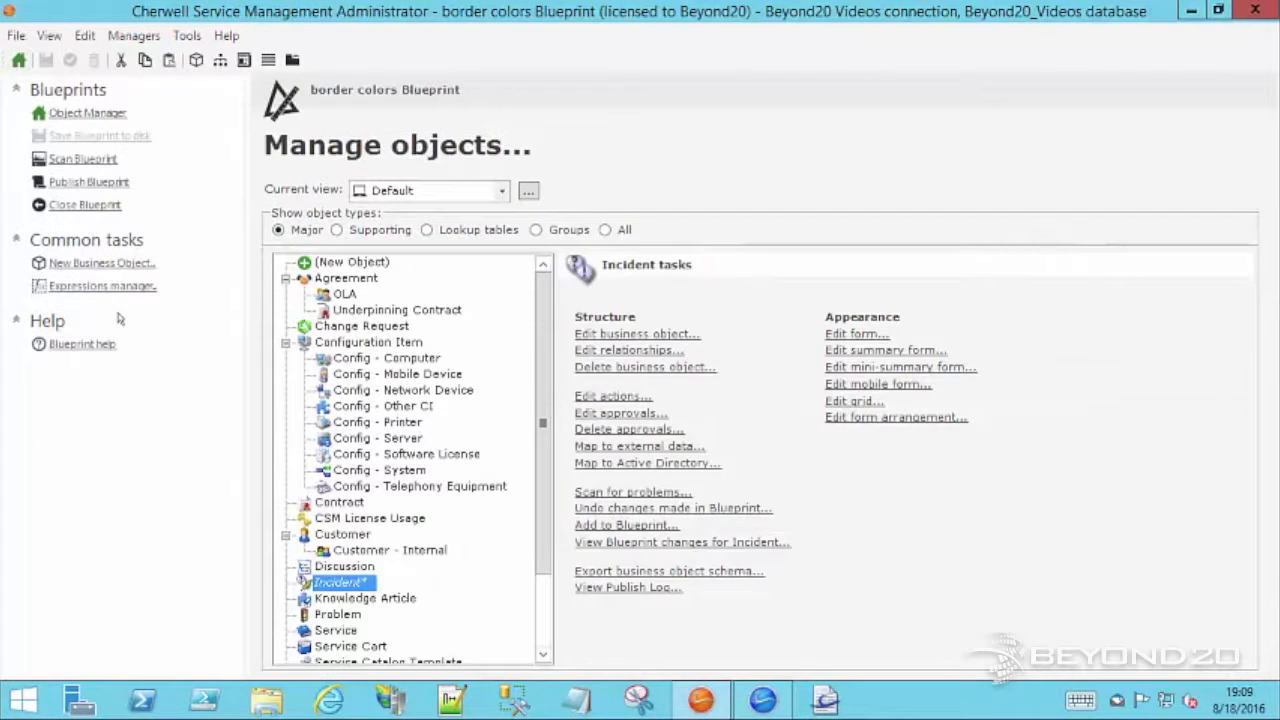
{"action": "left_click", "coordinate": [84, 160]}
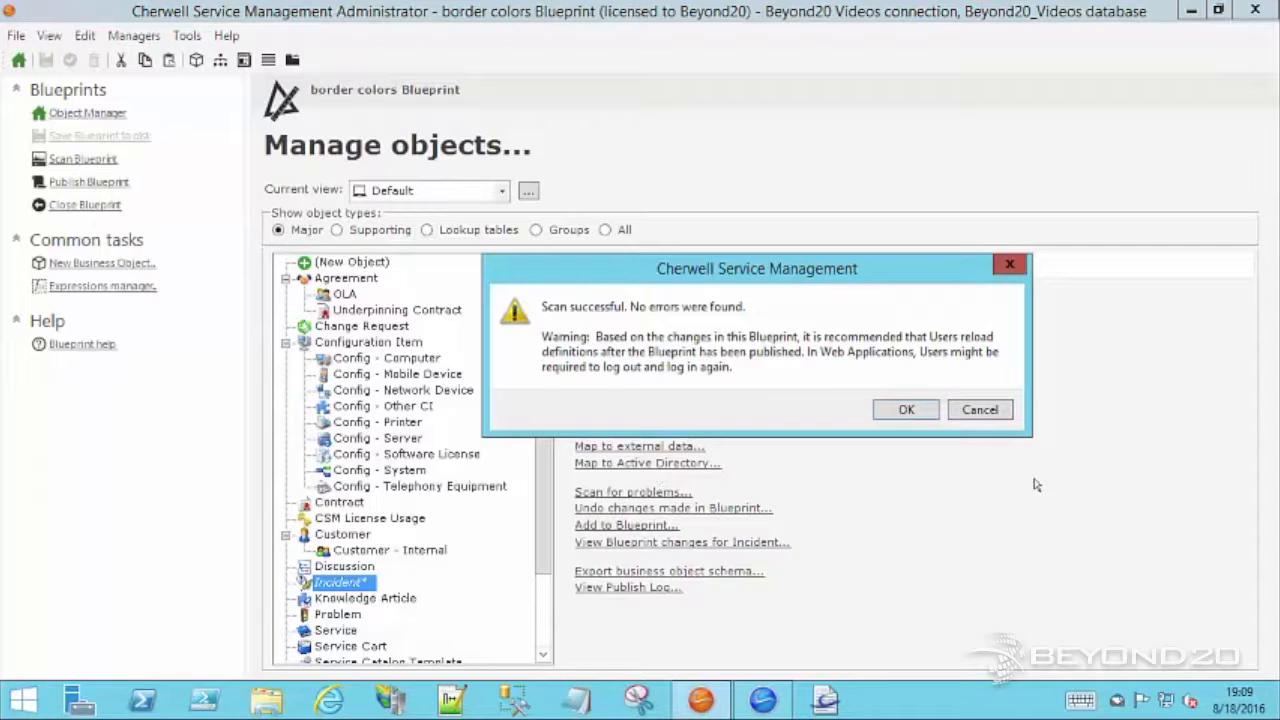
{"action": "left_click", "coordinate": [902, 412]}
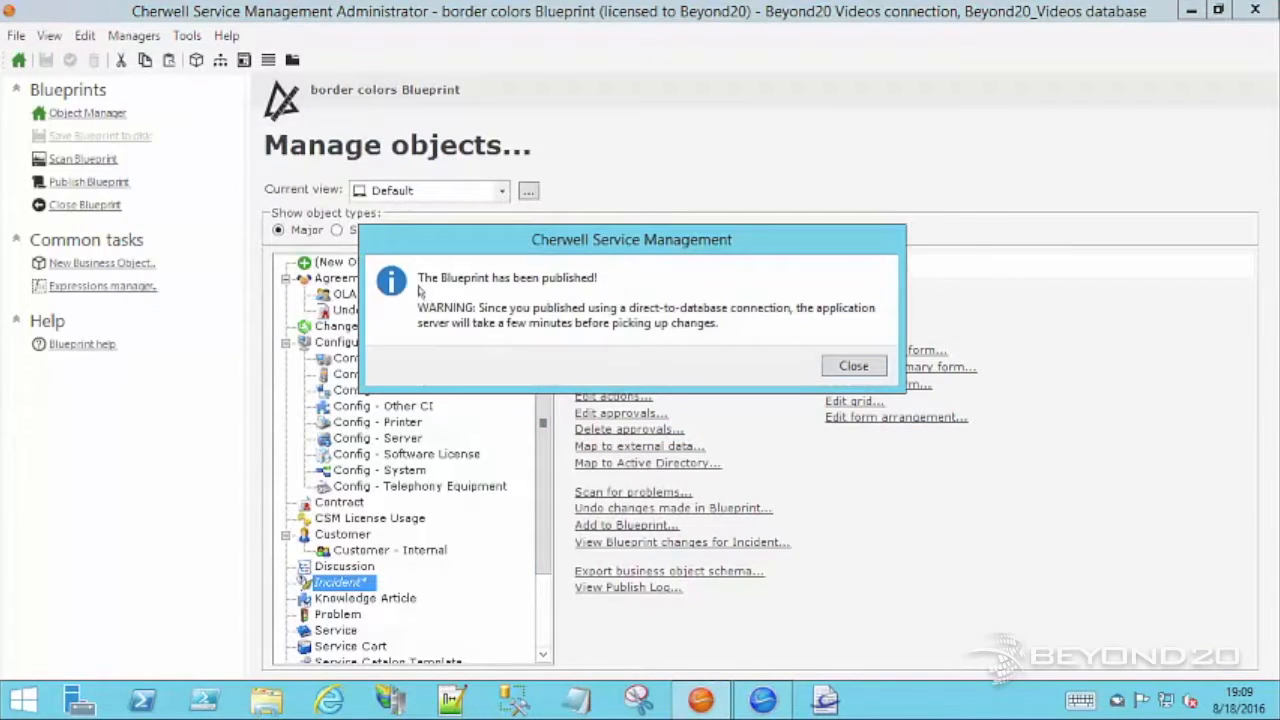
{"action": "left_click", "coordinate": [850, 367]}
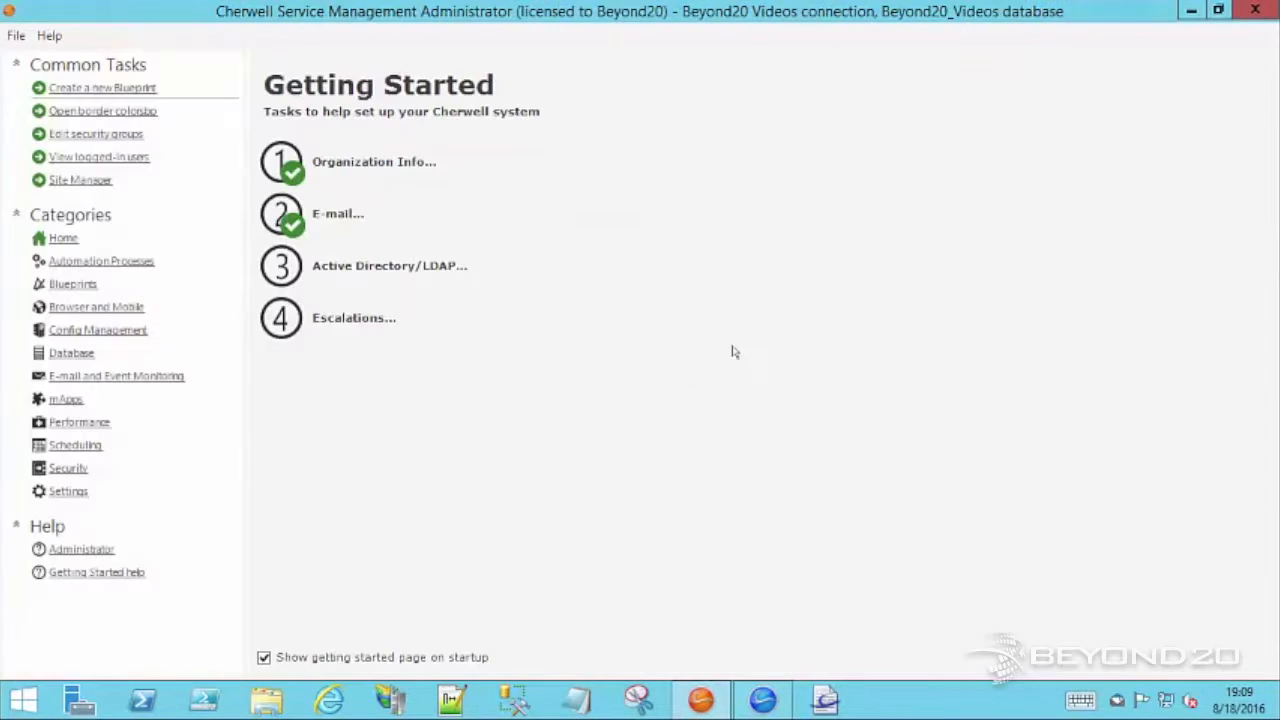
- Reopen the border colors Blueprint and bring up the properties of the Incident object's Default Grid
{"action": "left_click", "coordinate": [100, 111]}
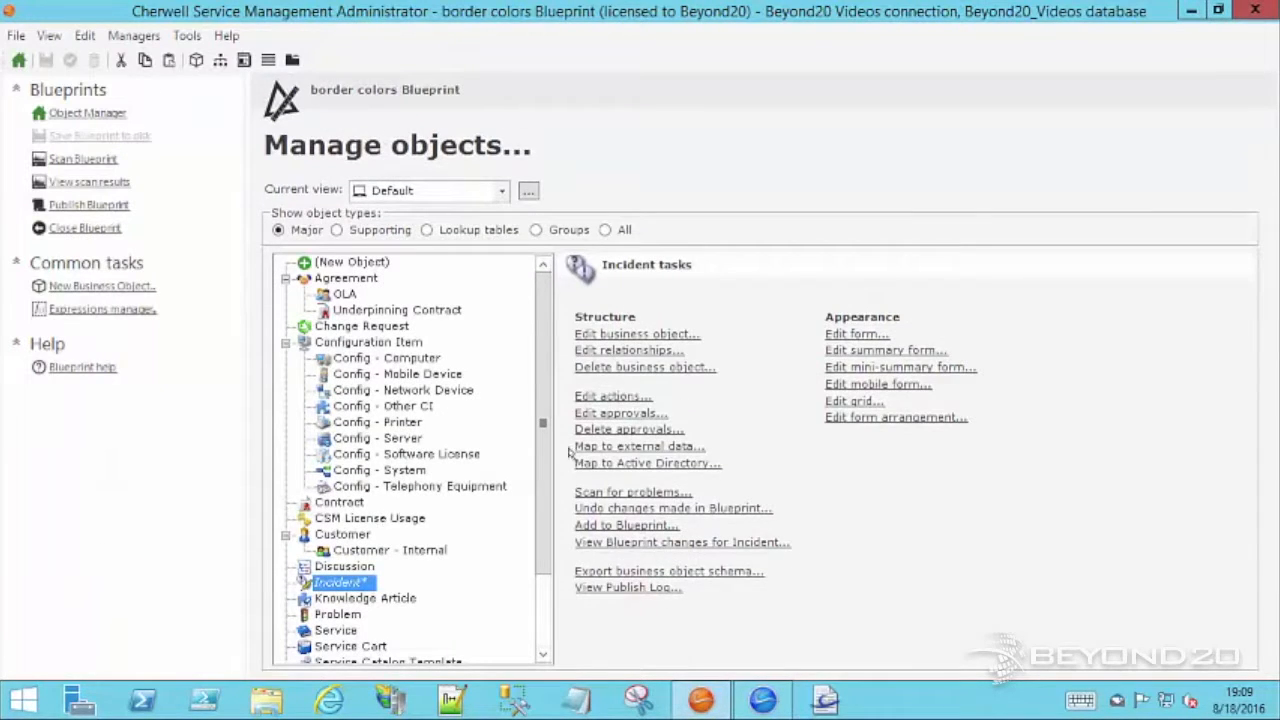
{"action": "left_click", "coordinate": [860, 400]}
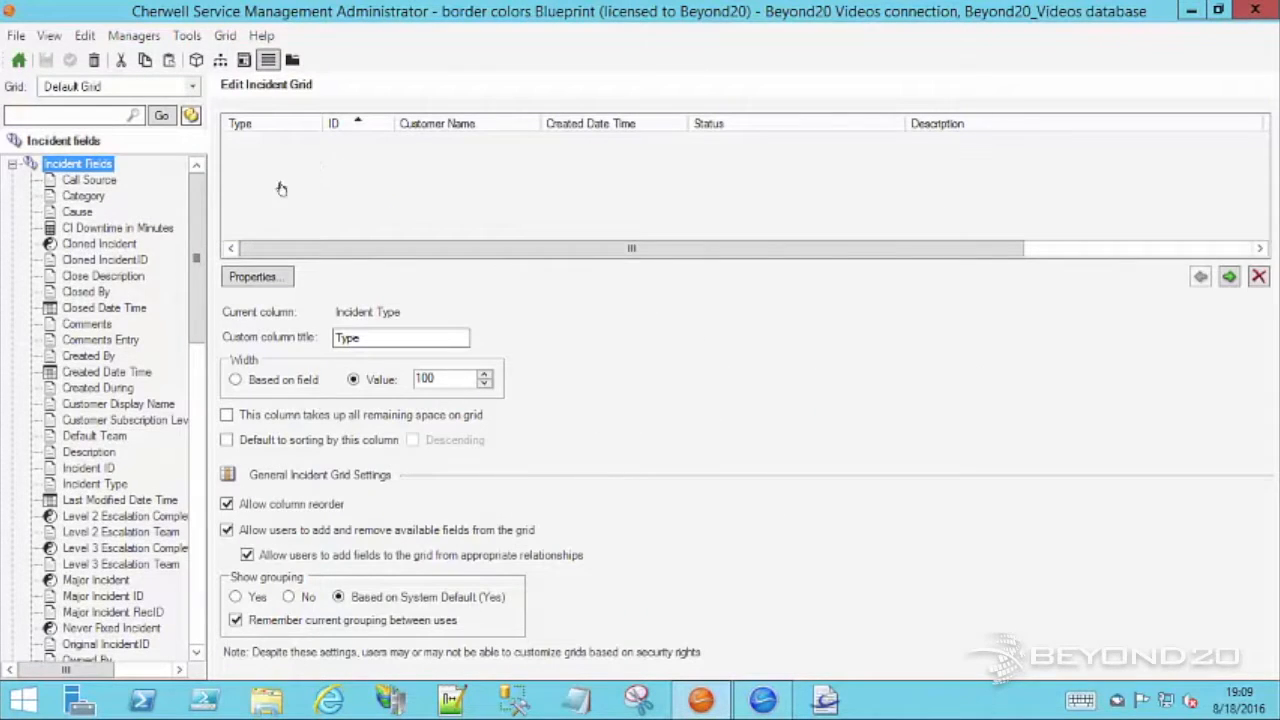
{"action": "left_click", "coordinate": [257, 277]}
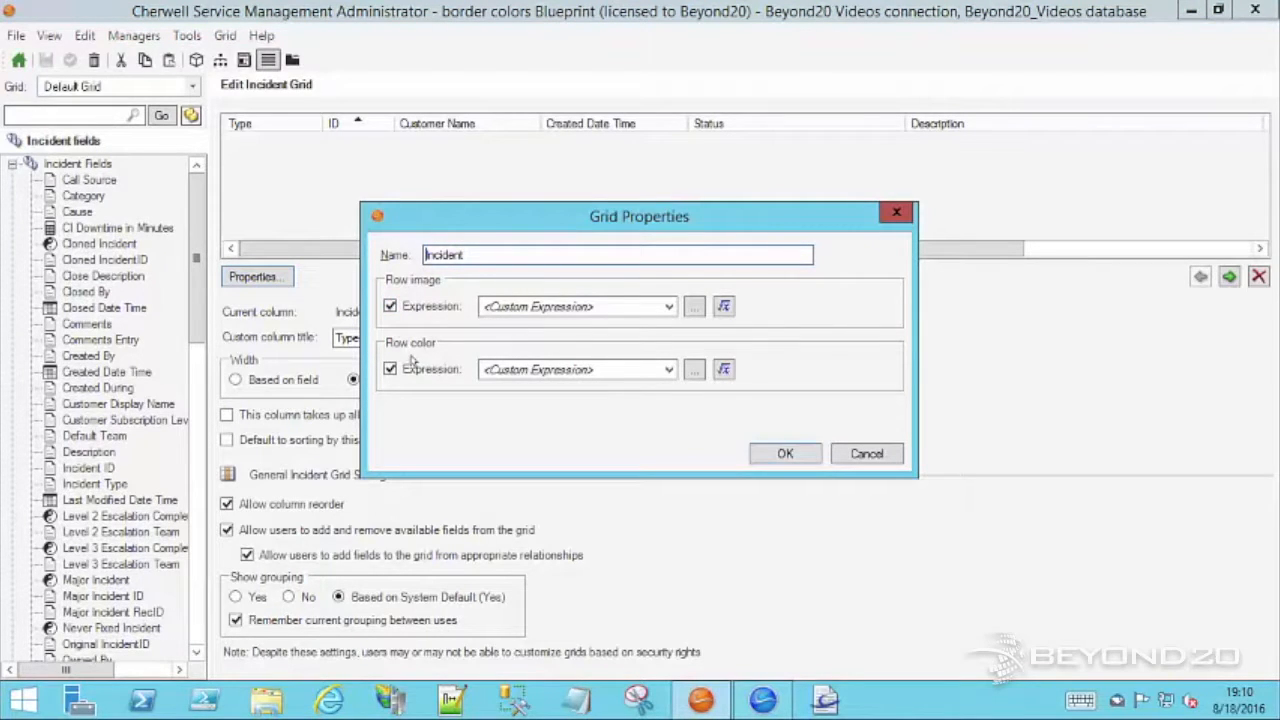
- Examine the grid's row image expression and the image assigned to its Pending status case
{"action": "left_click", "coordinate": [724, 306]}
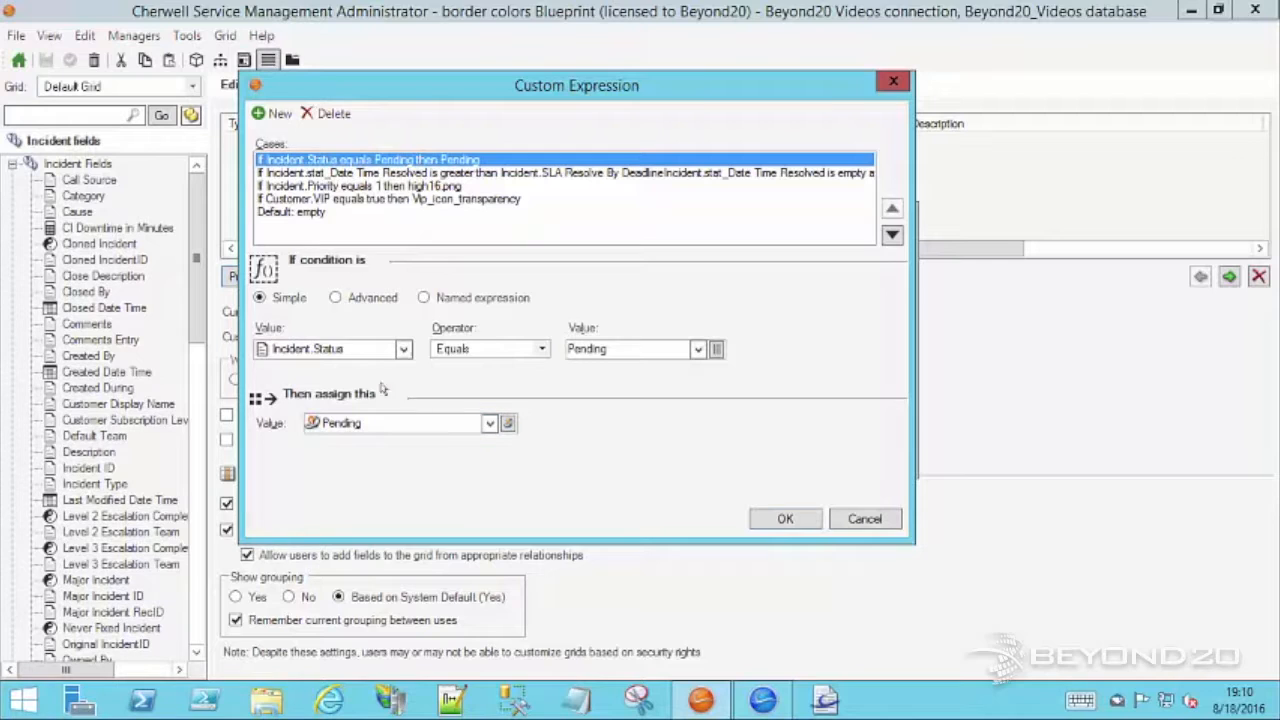
{"action": "left_click", "coordinate": [490, 424]}
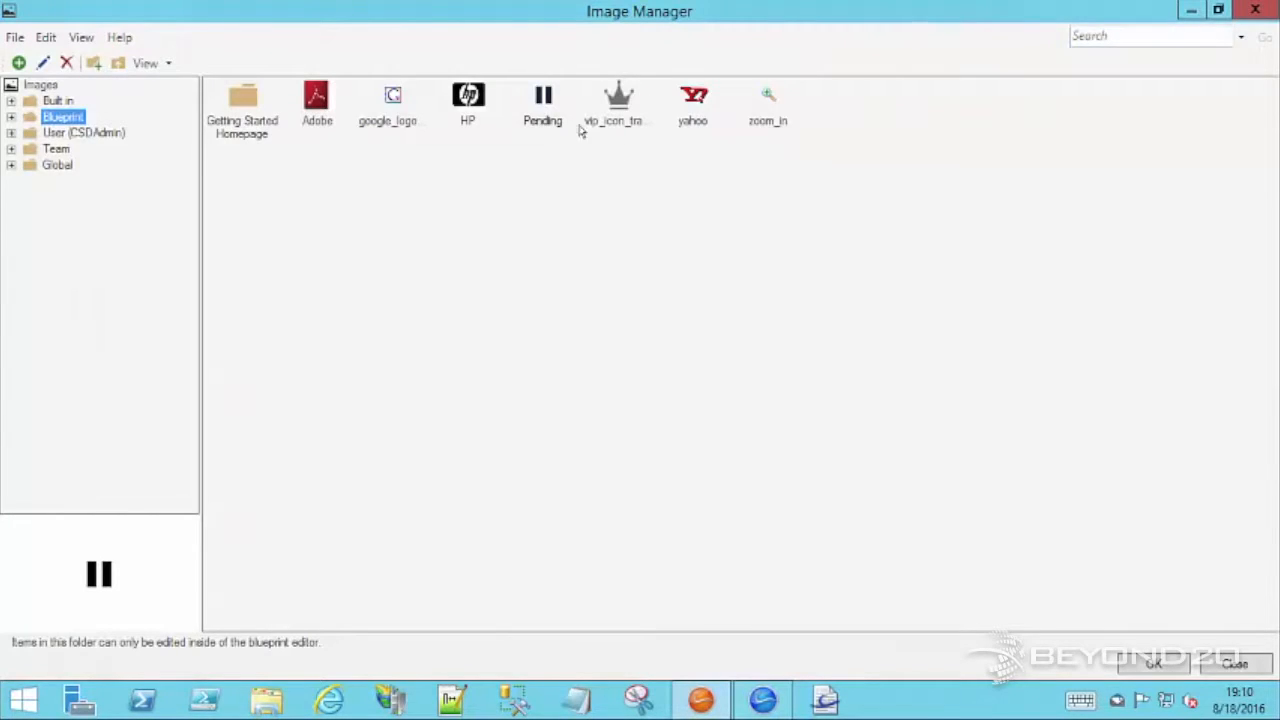
{"action": "left_click", "coordinate": [545, 110]}
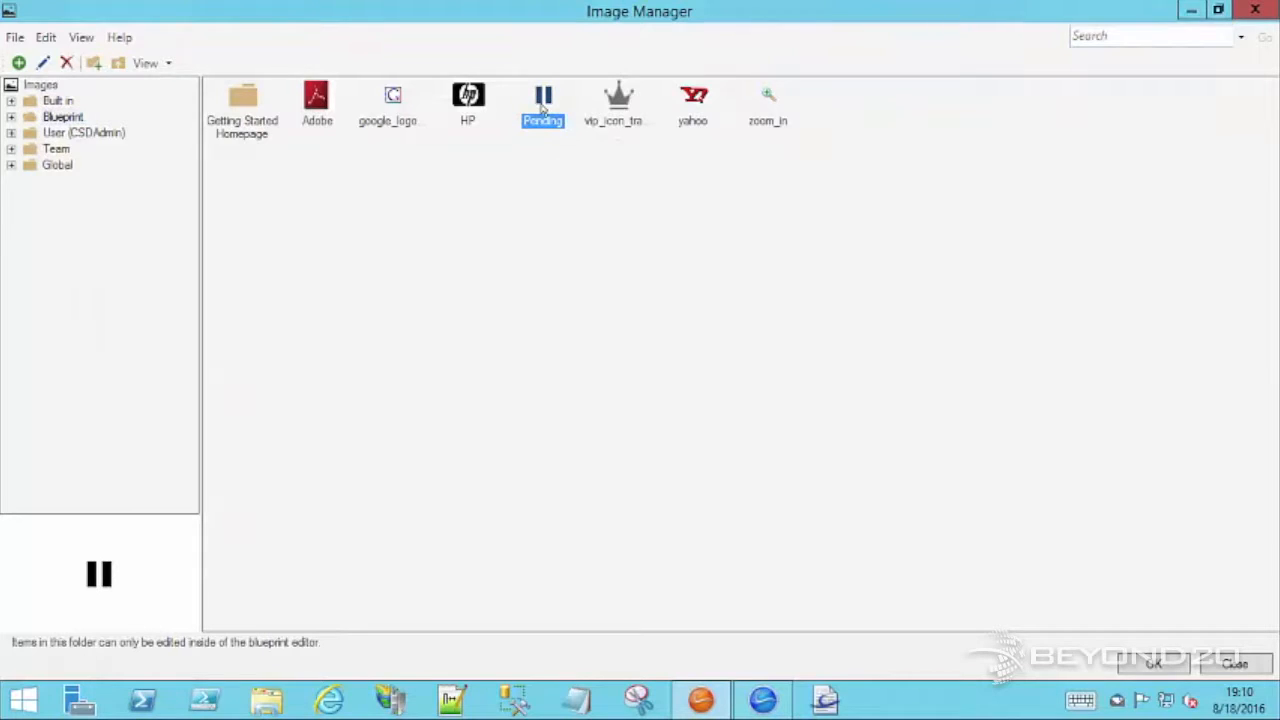
{"action": "left_click", "coordinate": [1242, 662]}
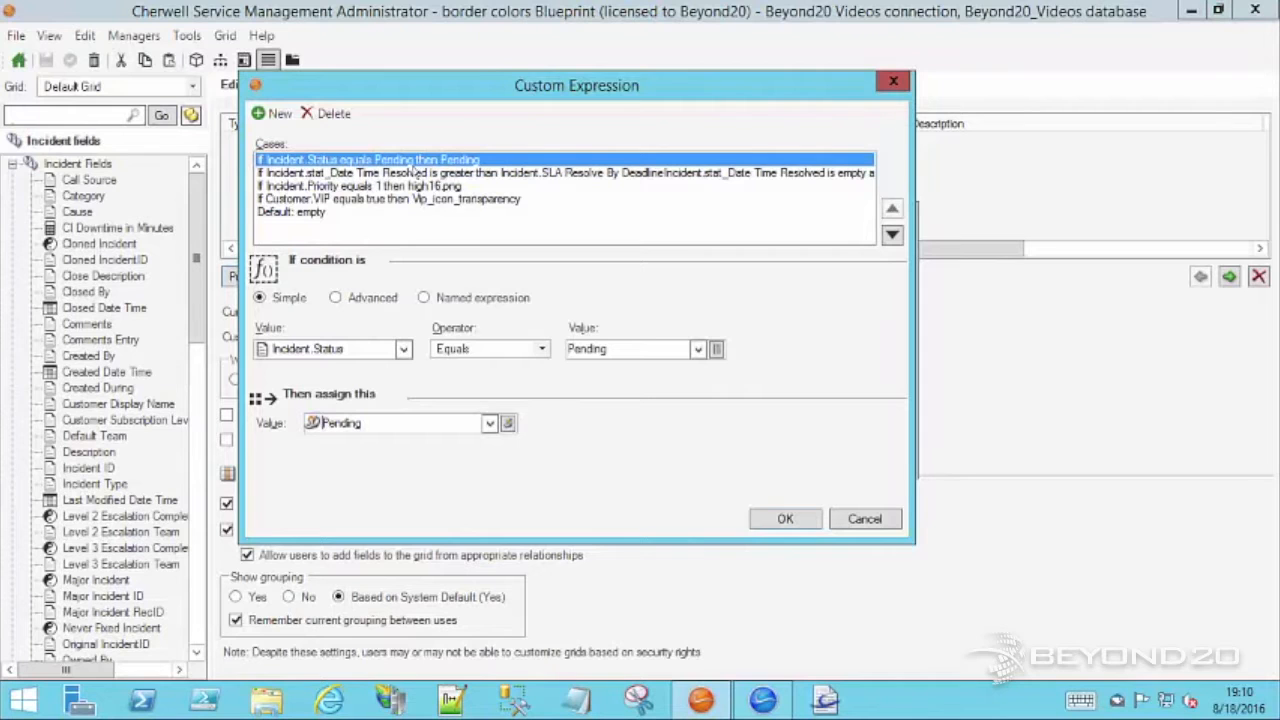
- Inspect the SLA Breached case and its assigned image in the Image Manager, and close the row image expression
{"action": "left_click", "coordinate": [349, 174]}
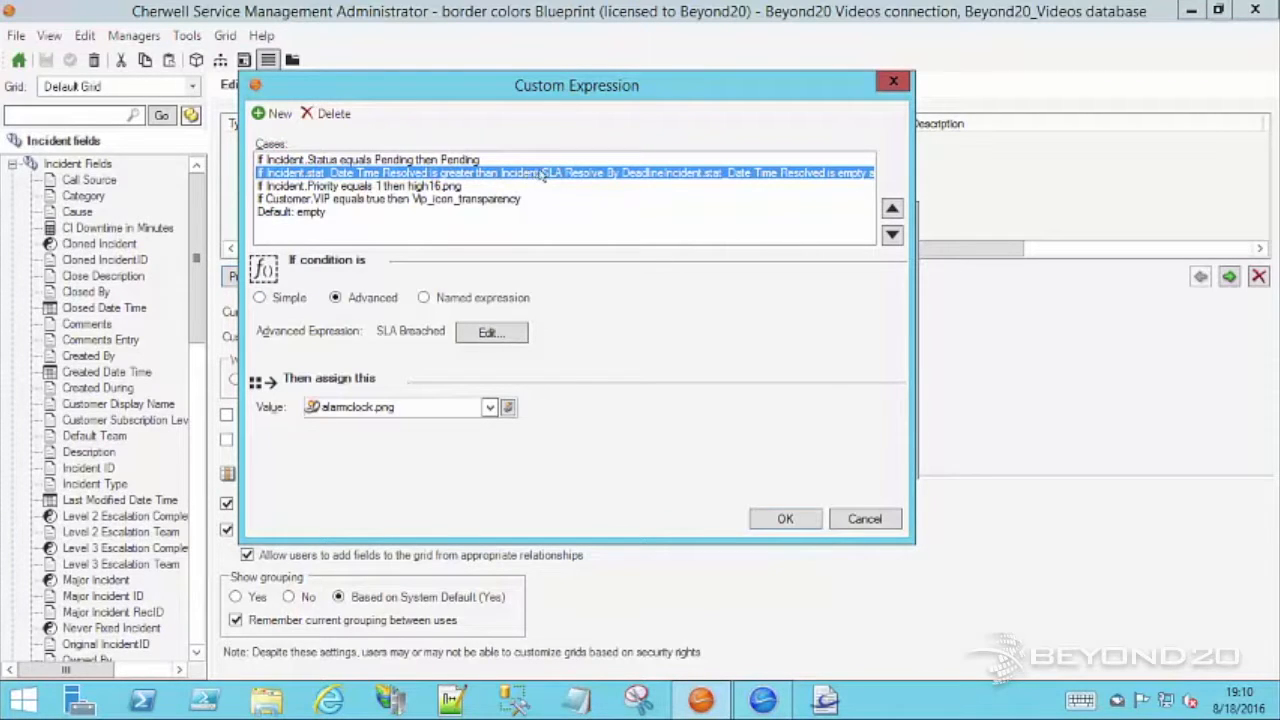
{"action": "left_click", "coordinate": [510, 408]}
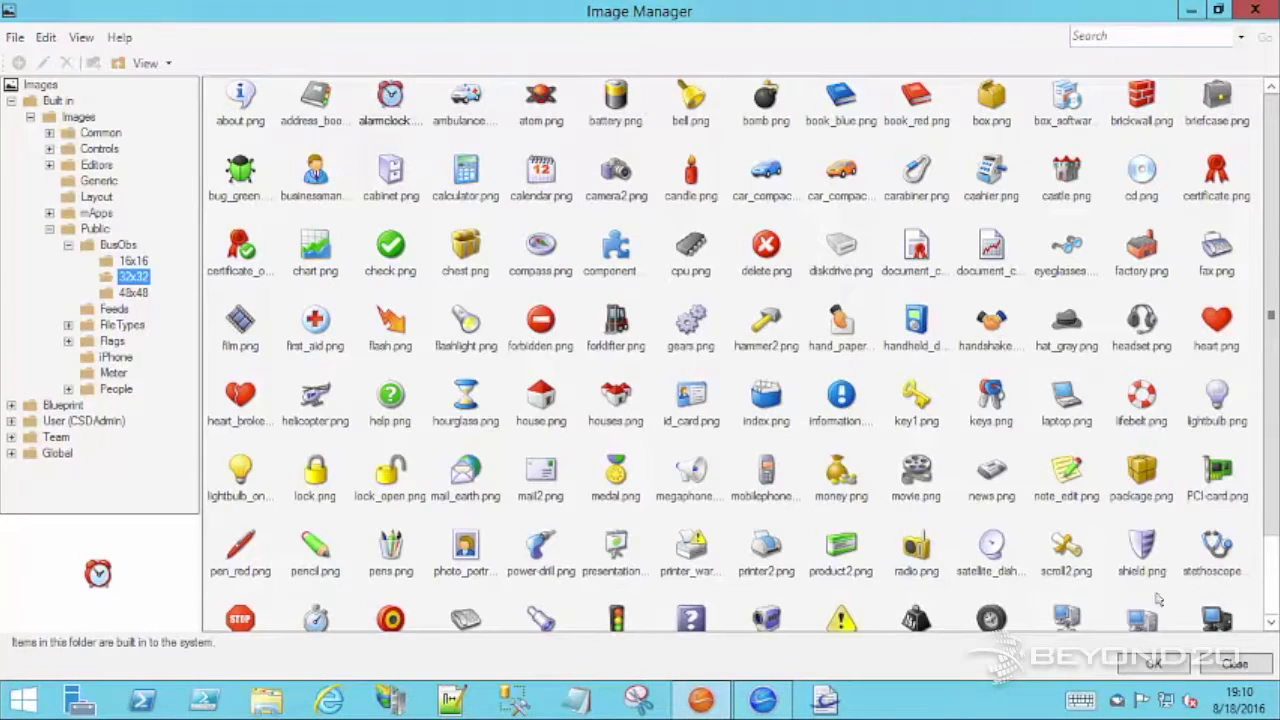
{"action": "left_click", "coordinate": [1205, 658]}
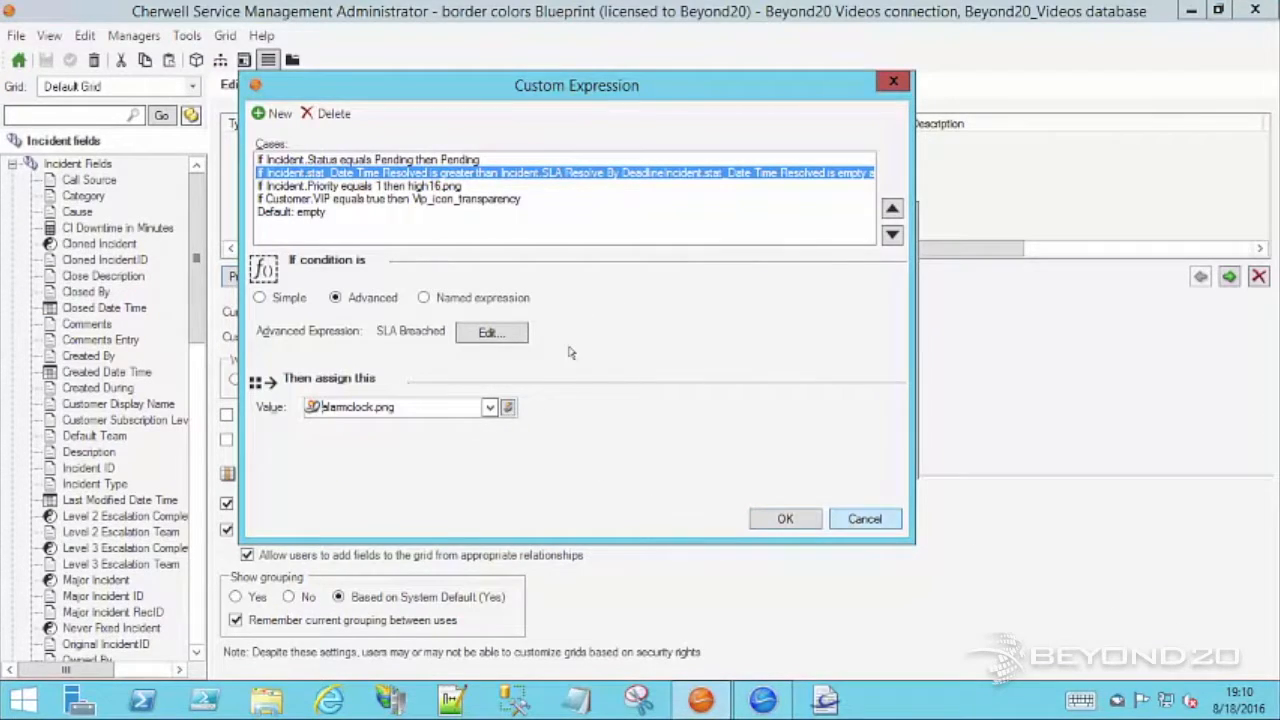
{"action": "left_click", "coordinate": [795, 518]}
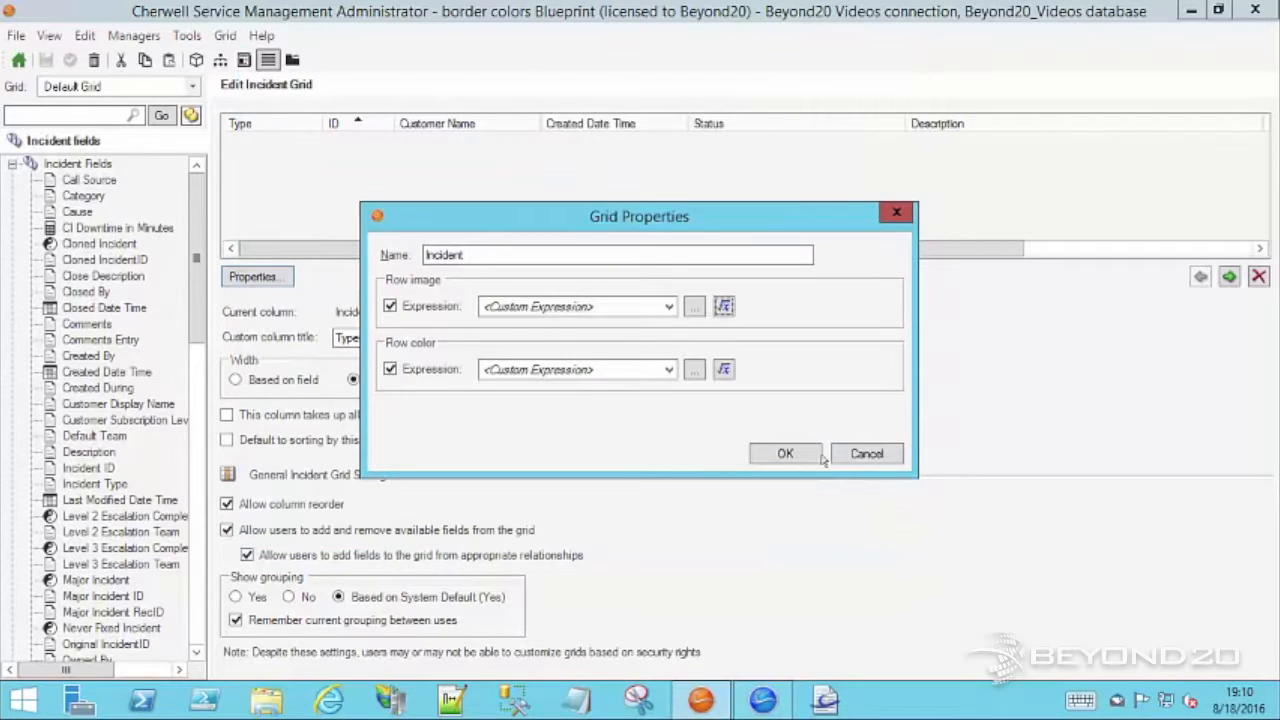
- Review the Closed, Pending and Customer.VIP cases of the row color expression, and close the grid properties without changes
{"action": "left_click", "coordinate": [724, 370]}
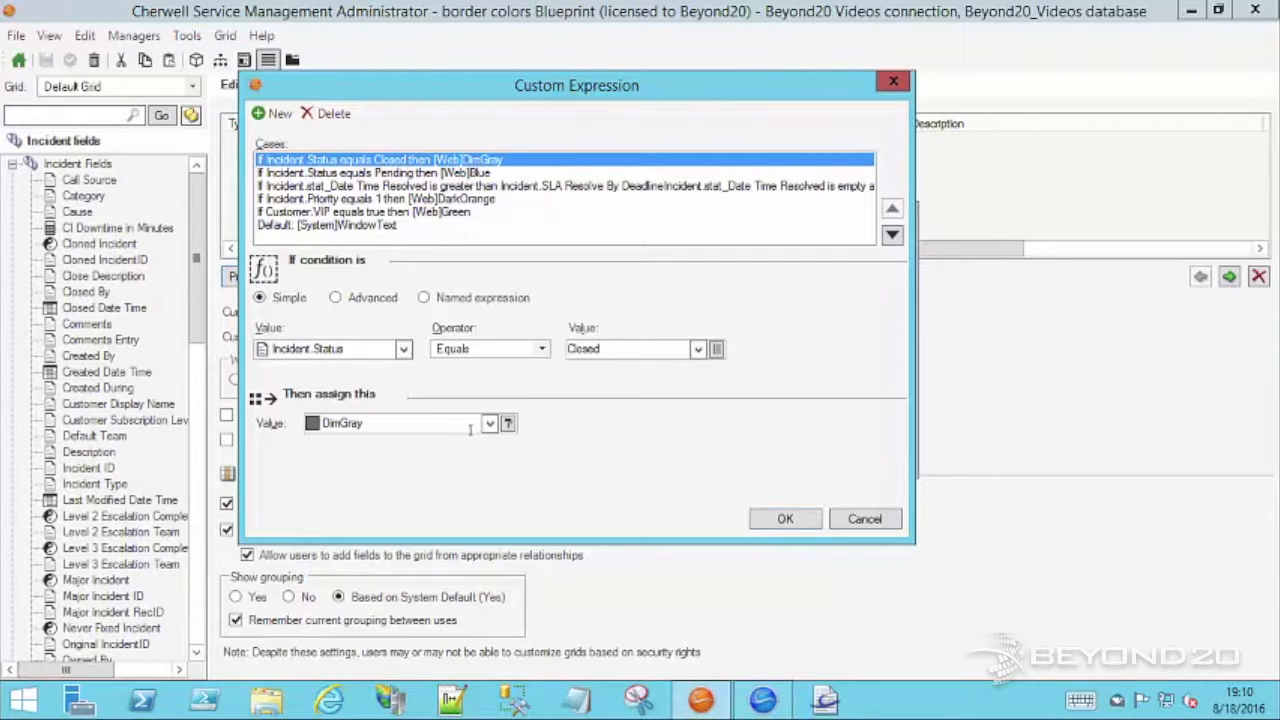
{"action": "left_click", "coordinate": [508, 424]}
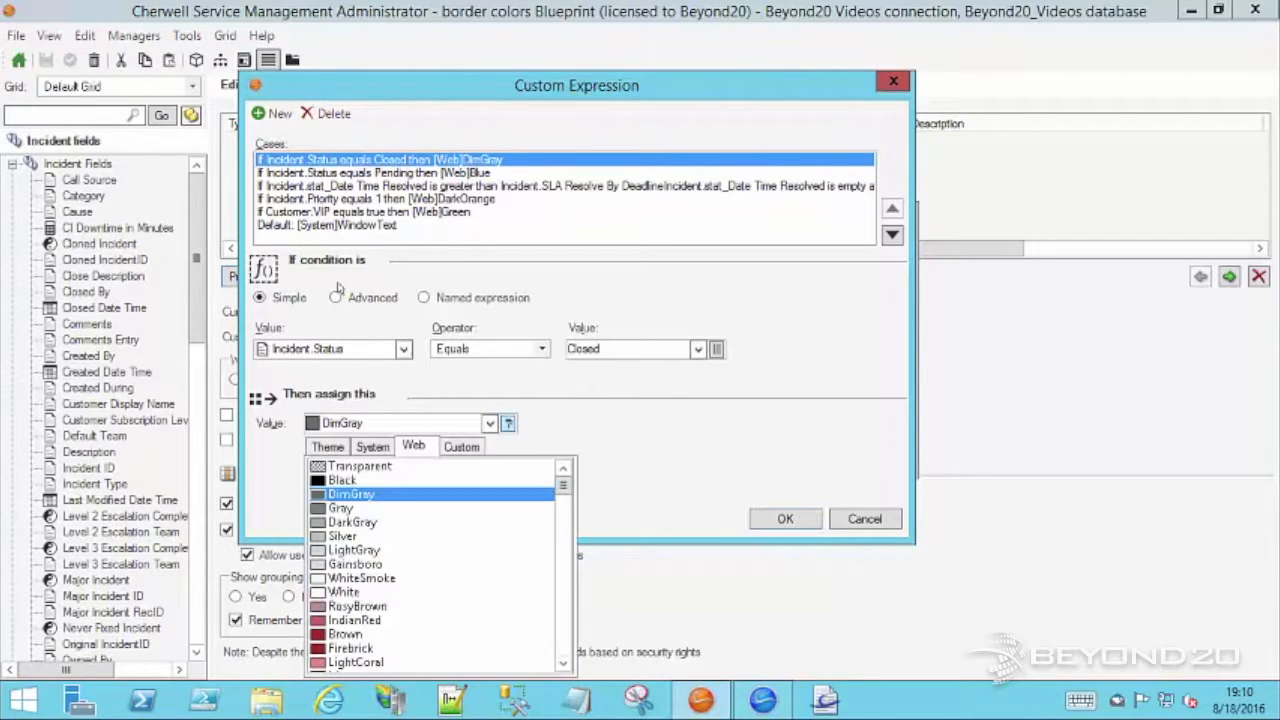
{"action": "left_click", "coordinate": [598, 436]}
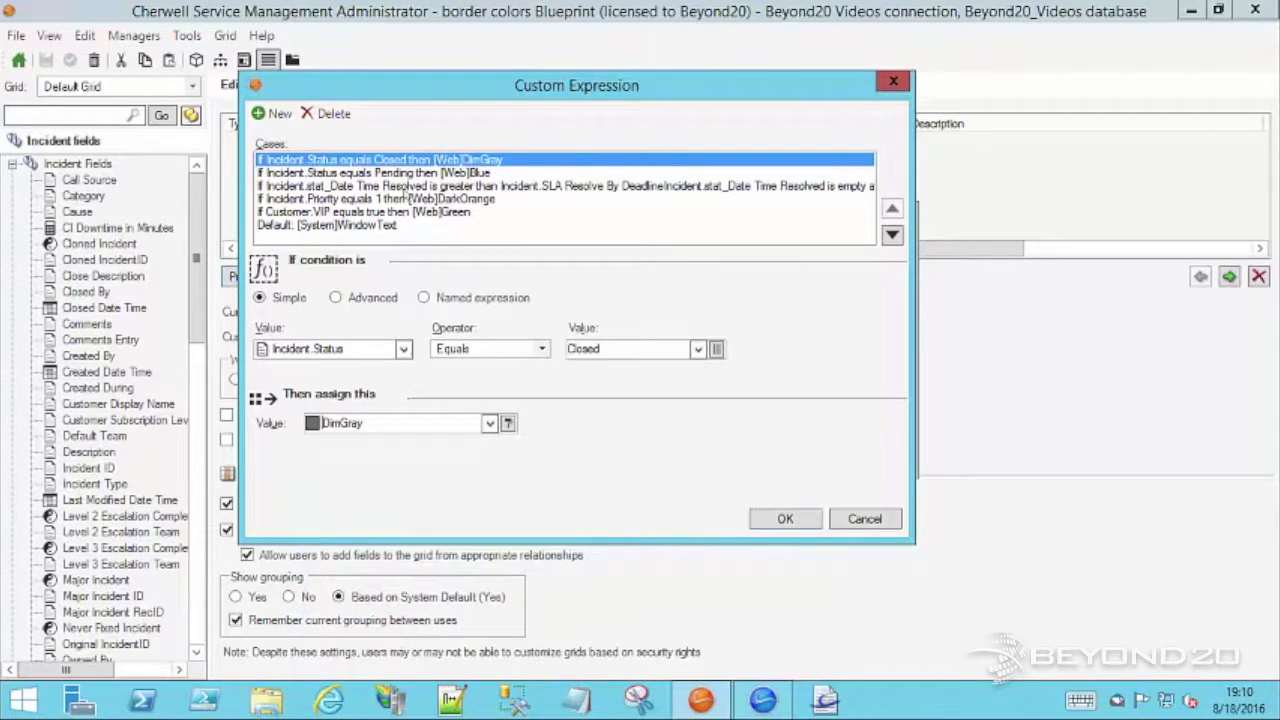
{"action": "left_click", "coordinate": [397, 176]}
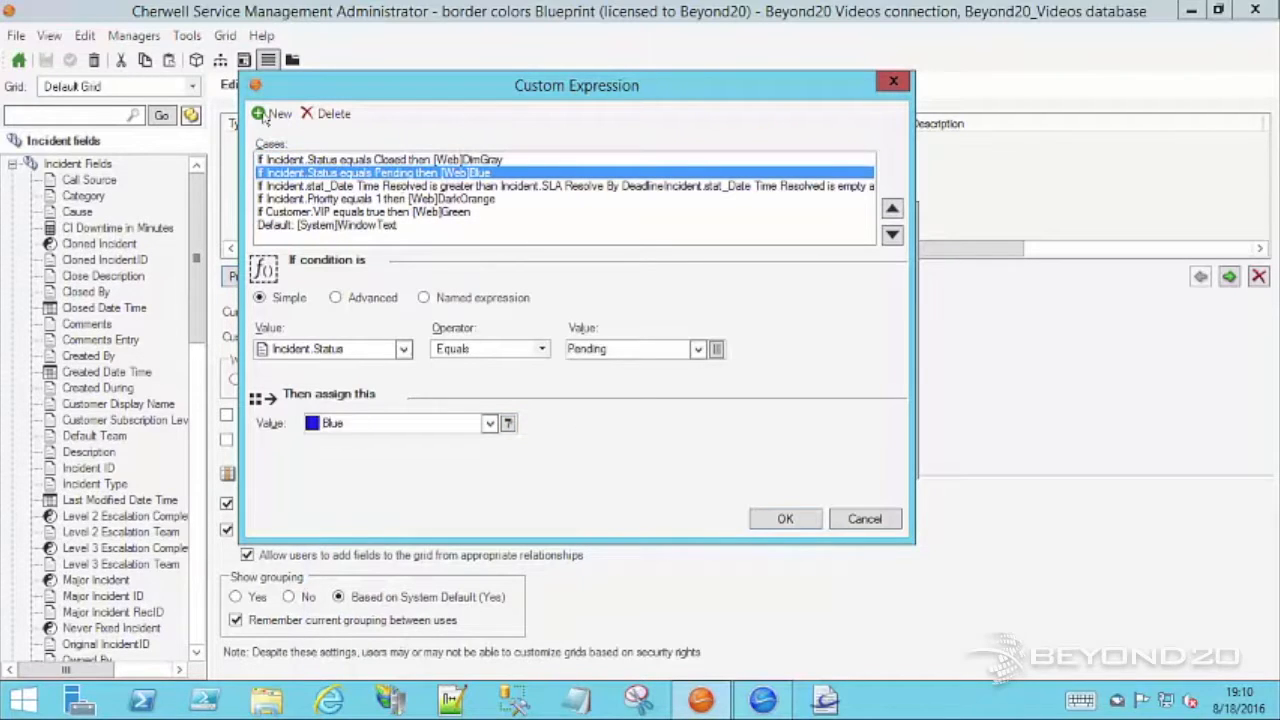
{"action": "left_click", "coordinate": [337, 214]}
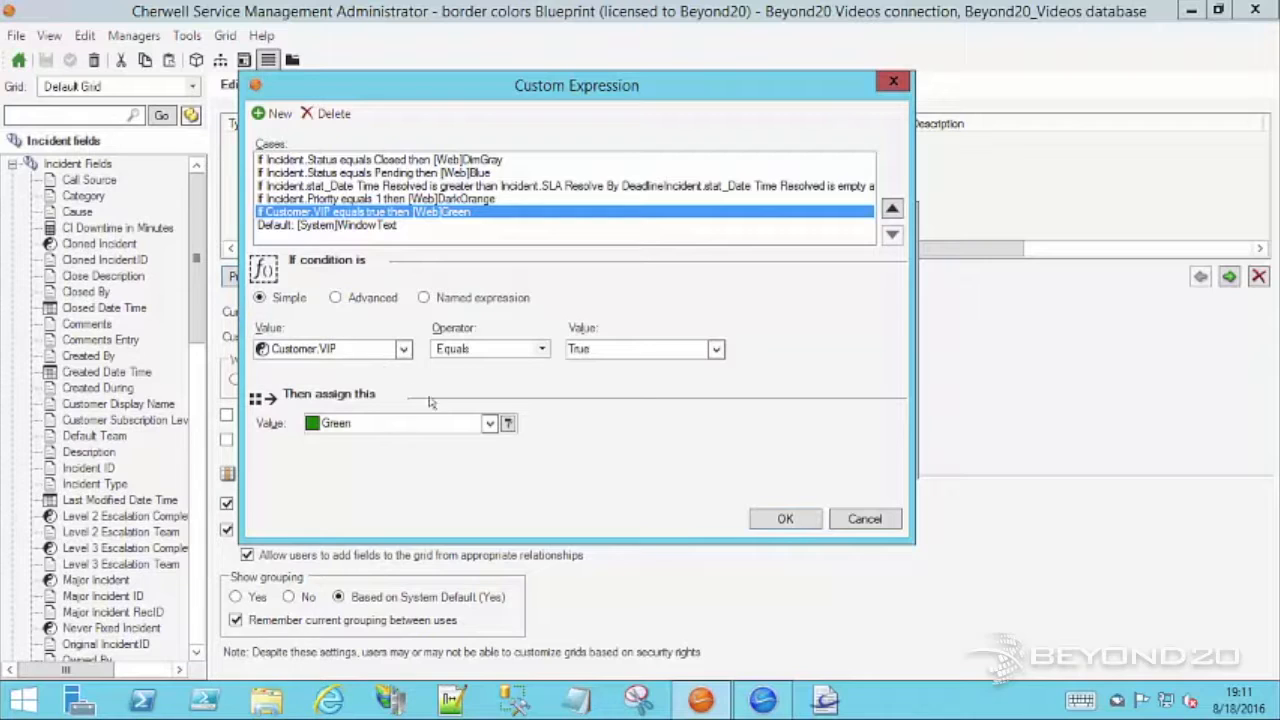
{"action": "left_click", "coordinate": [863, 518]}
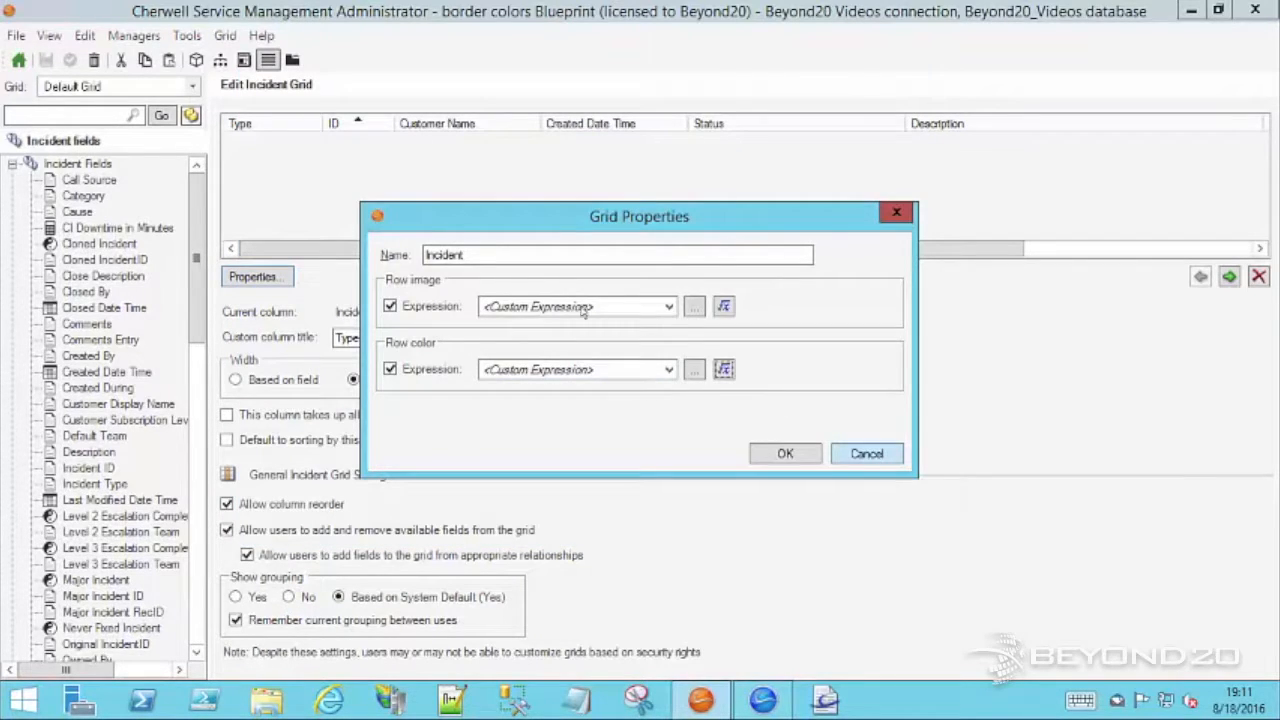
{"action": "left_click", "coordinate": [834, 455]}
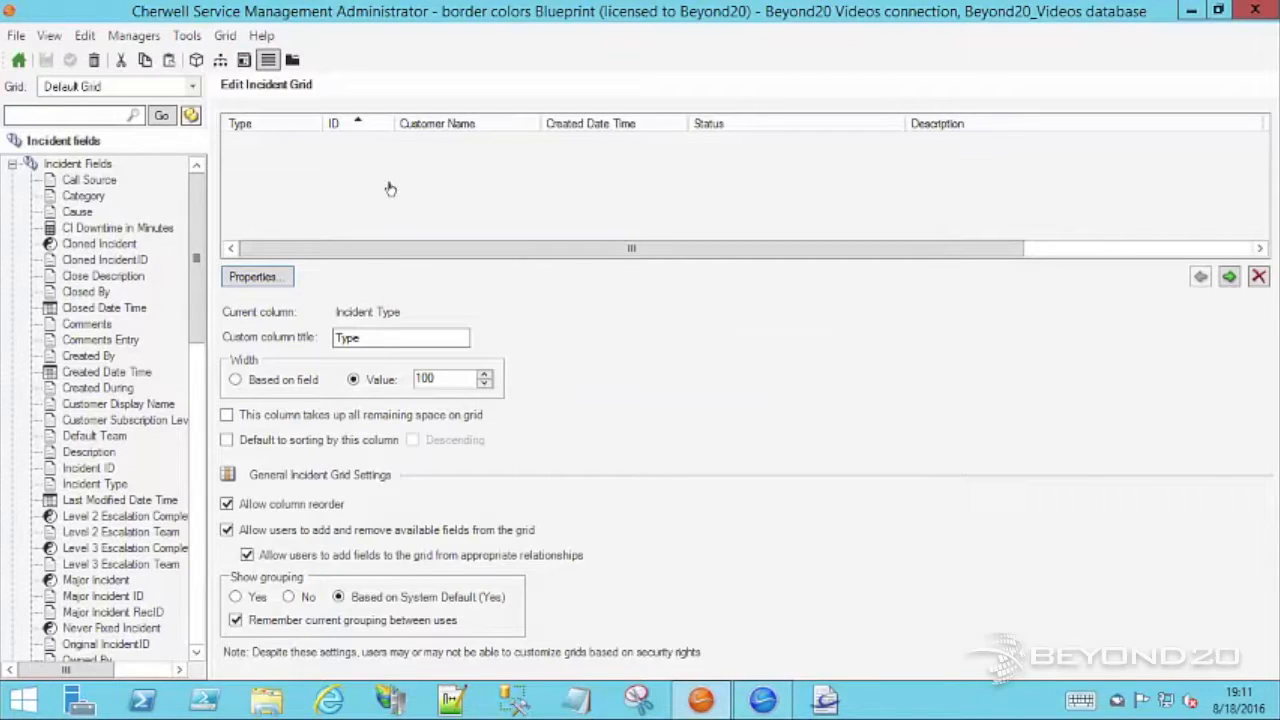
- Switch to the Cherwell Service Management client and create a new incident
{"action": "left_click", "coordinate": [762, 699]}
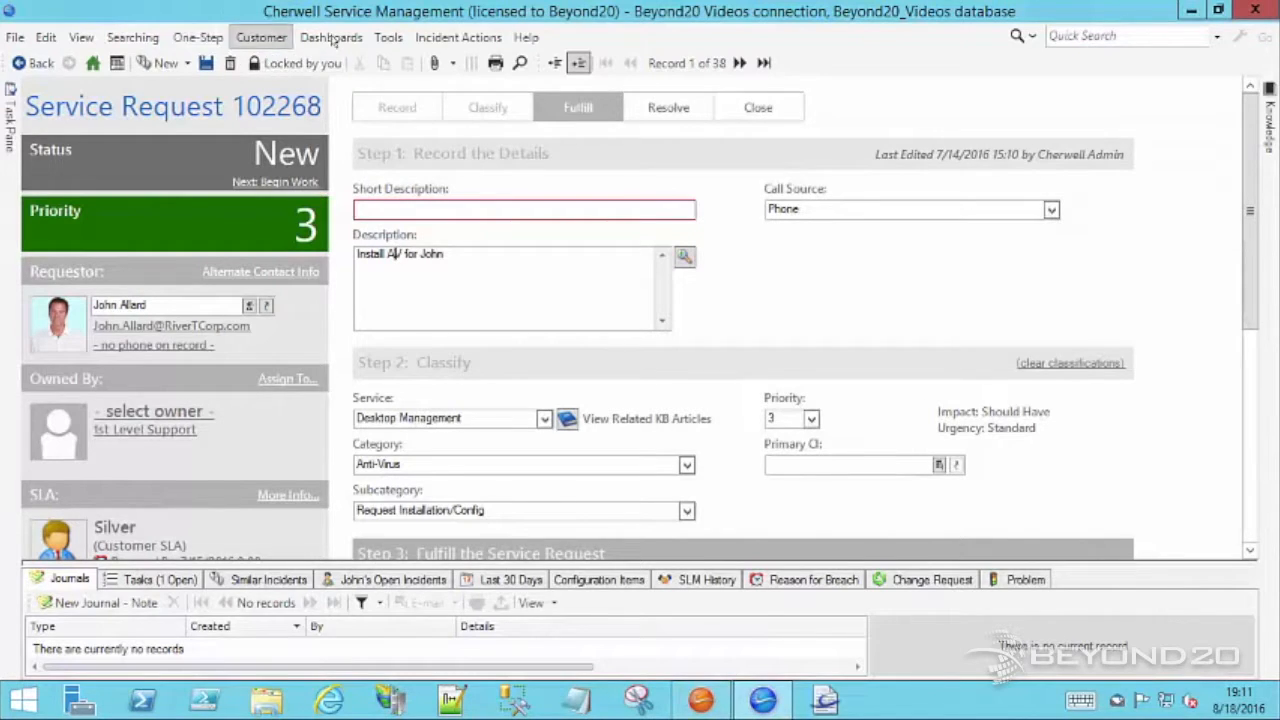
{"action": "left_click", "coordinate": [524, 38]}
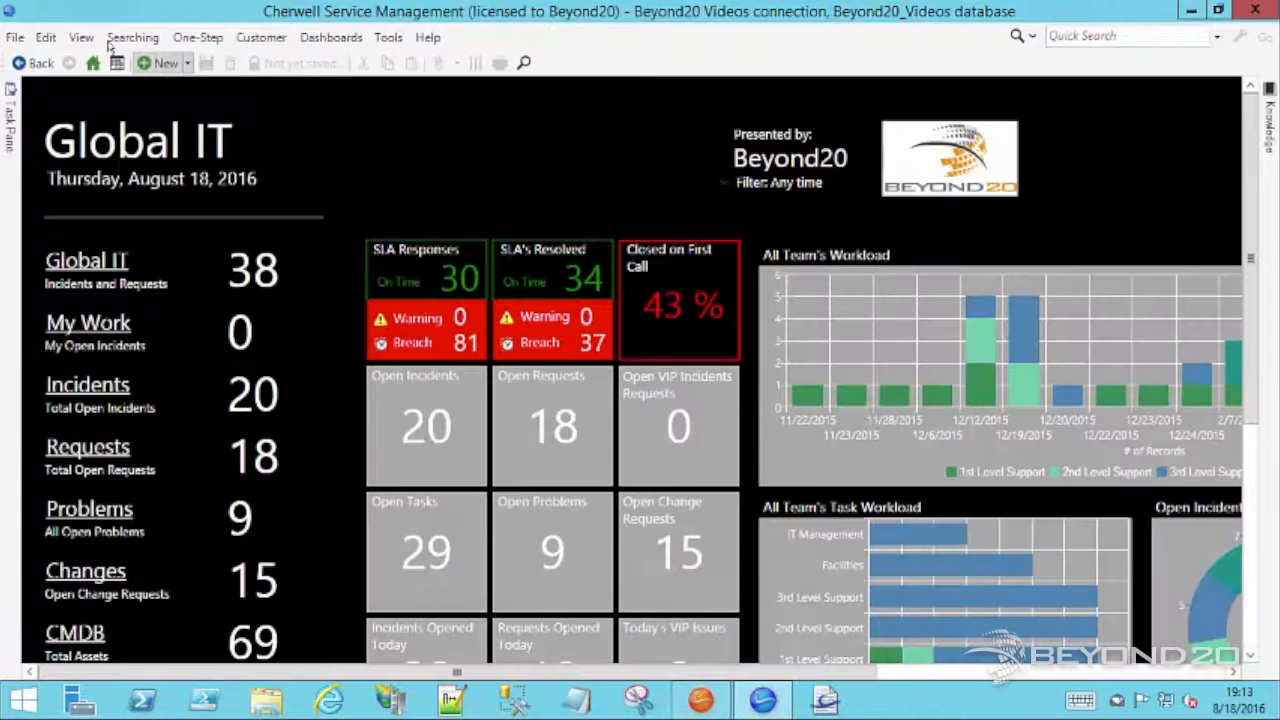
{"action": "left_click", "coordinate": [166, 63]}
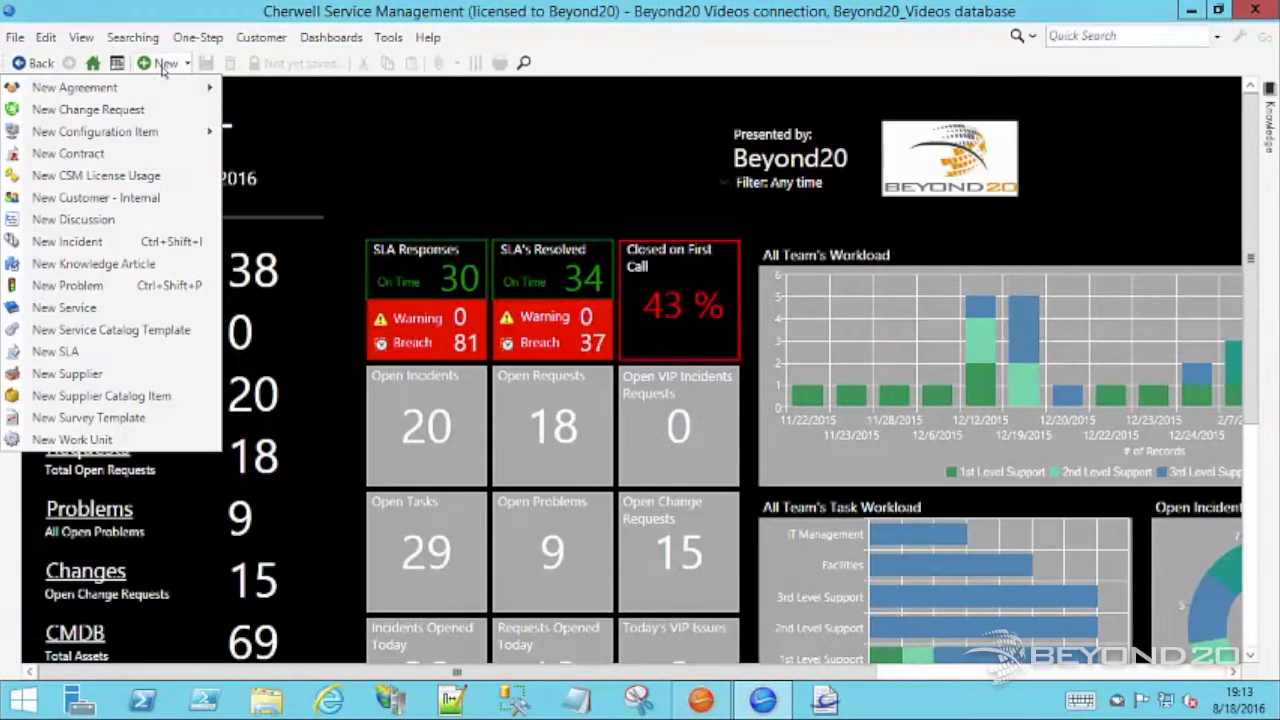
{"action": "left_click", "coordinate": [145, 241]}
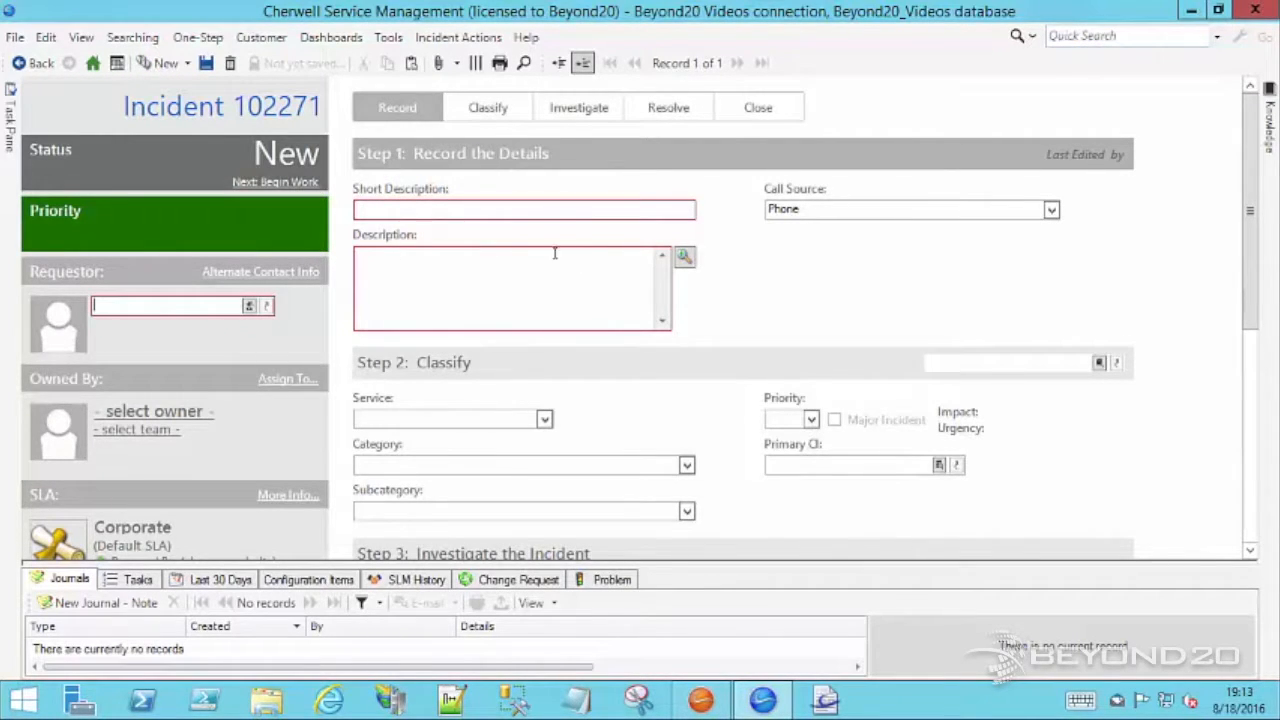
- Set the new incident's Call Source to Portal to test the field's border color
{"action": "left_click", "coordinate": [1052, 211]}
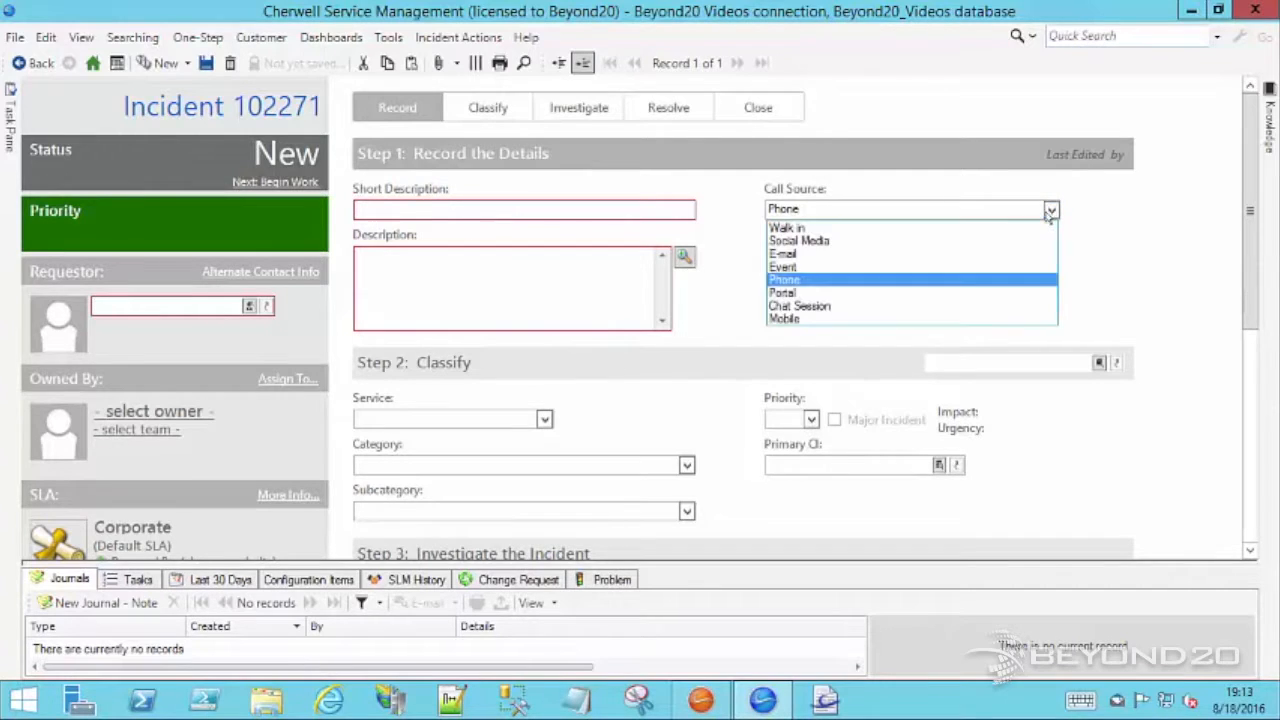
{"action": "left_click", "coordinate": [812, 292]}
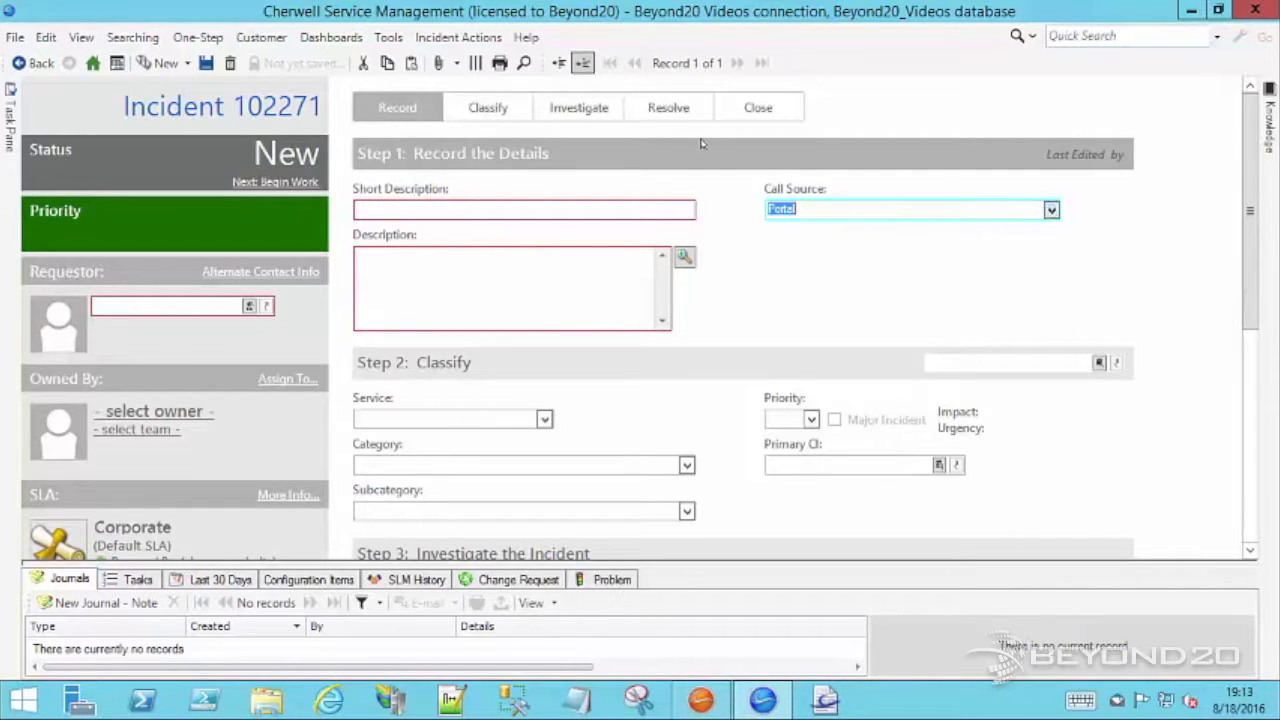
{"action": "left_click", "coordinate": [1051, 209]}
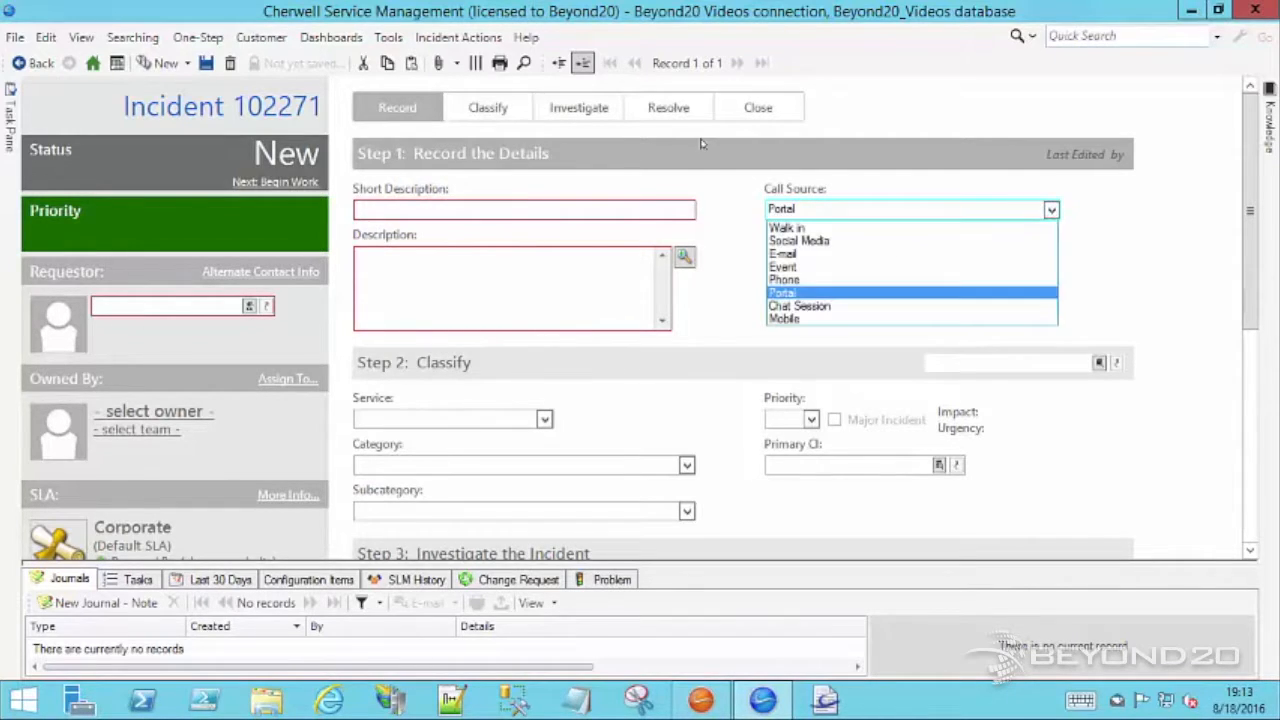
{"action": "left_click", "coordinate": [866, 242]}
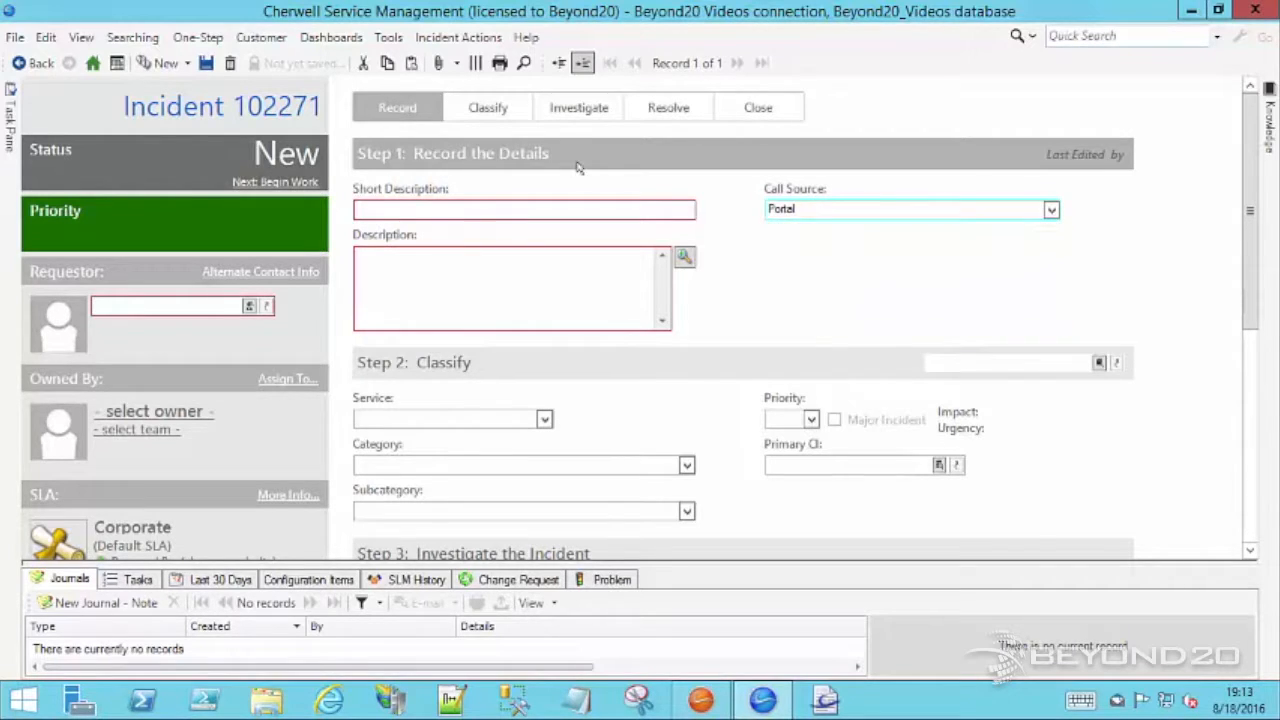